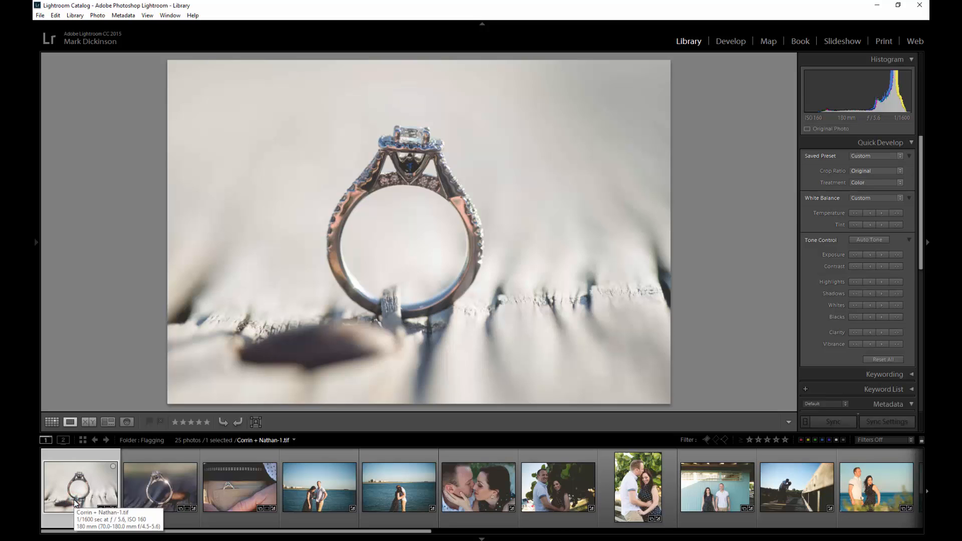
# Flag the three ring photos and the leafy hug as picks; reject the water, kiss and dark shots.
pyautogui.press('p')
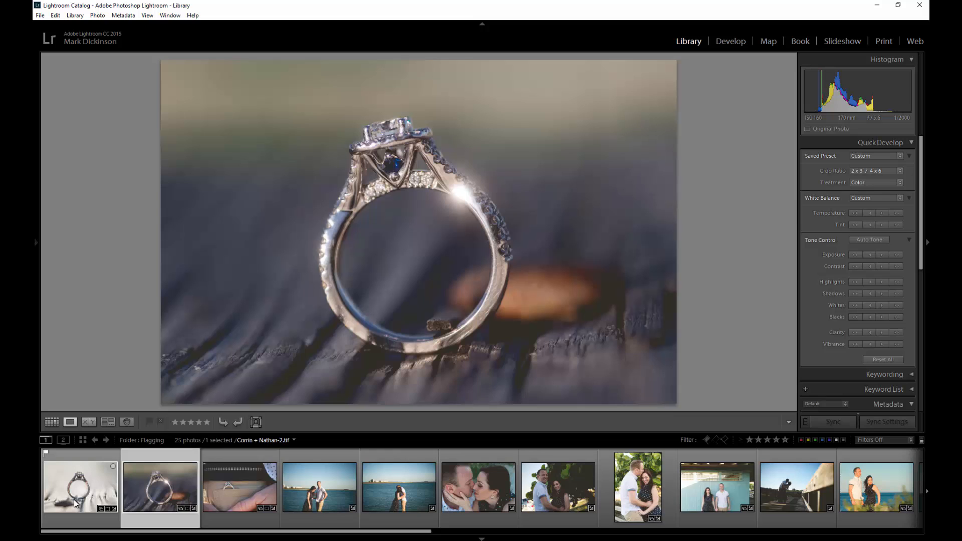
pyautogui.press('p')
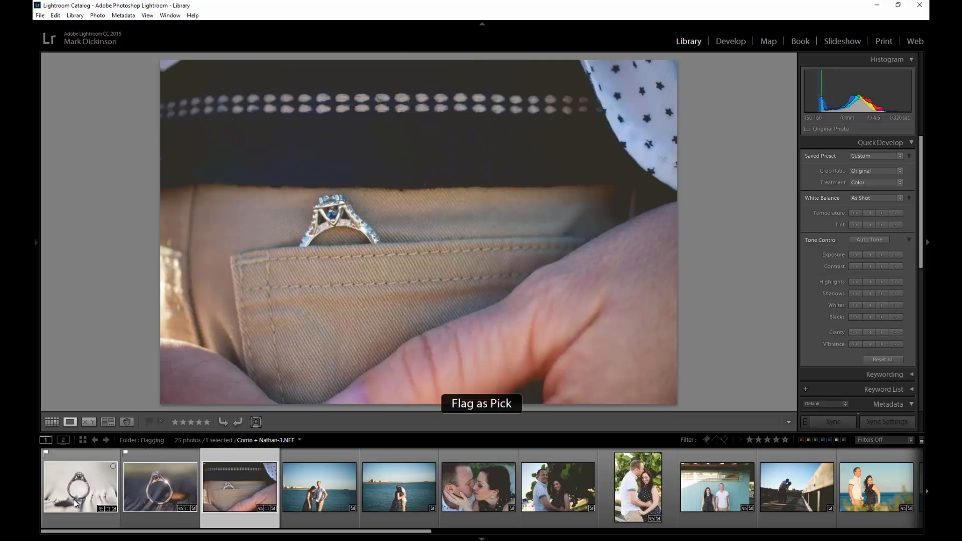
pyautogui.press('p')
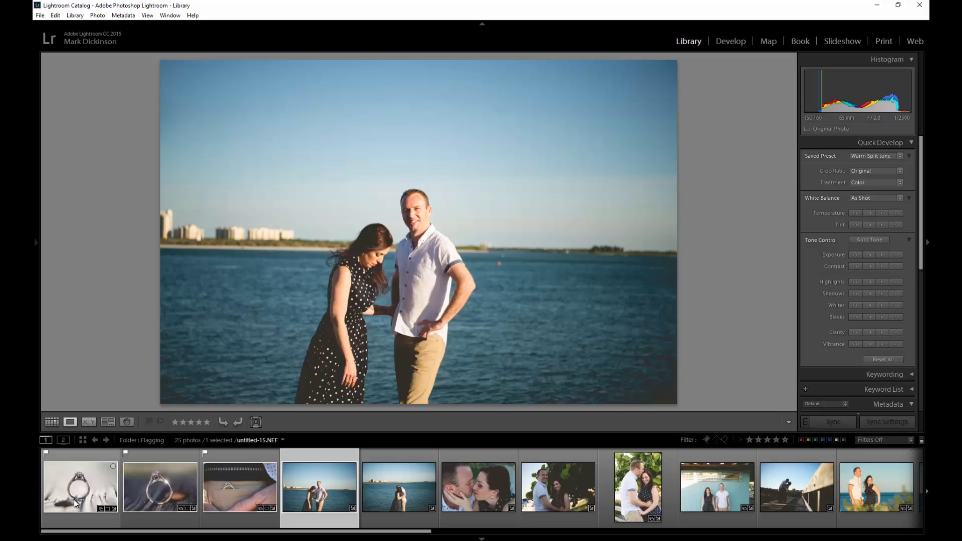
pyautogui.press('x')
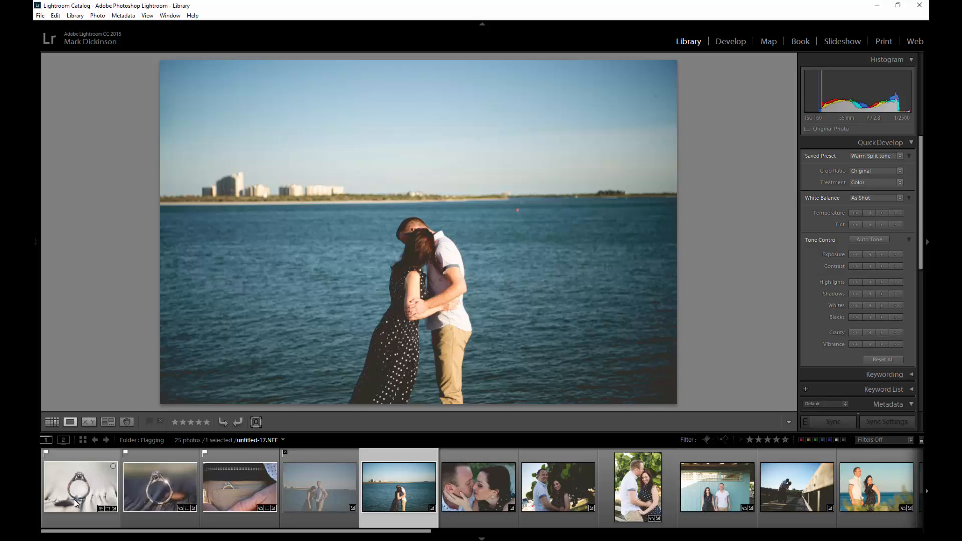
pyautogui.press('x')
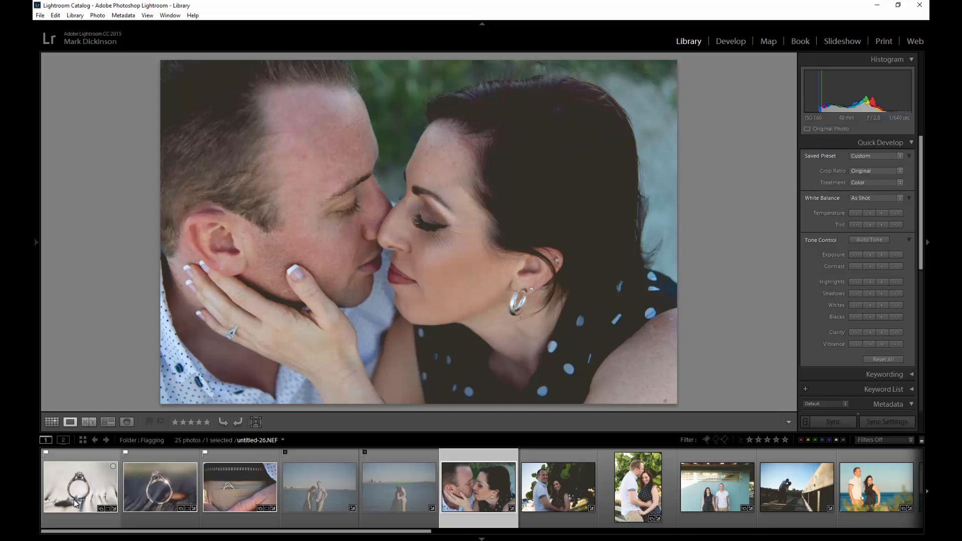
pyautogui.press('x')
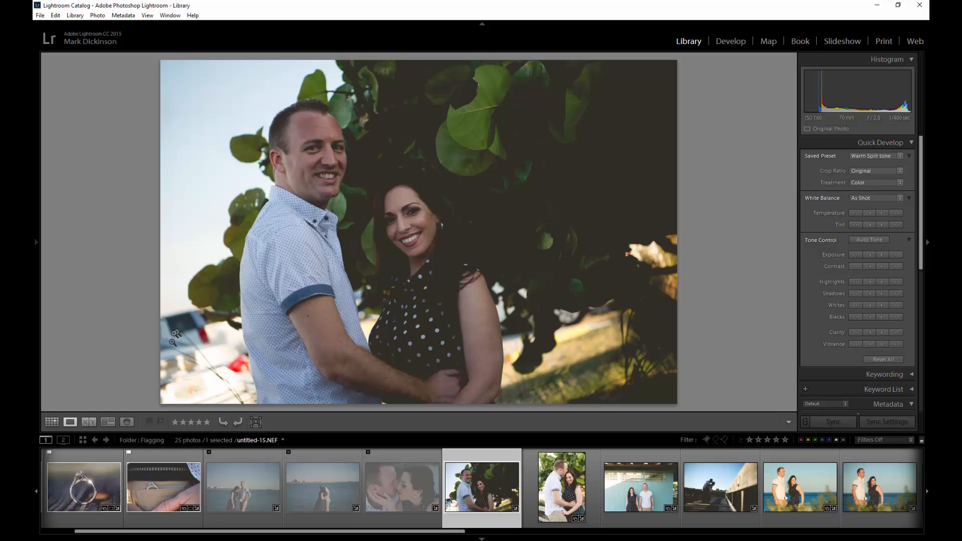
pyautogui.press('x')
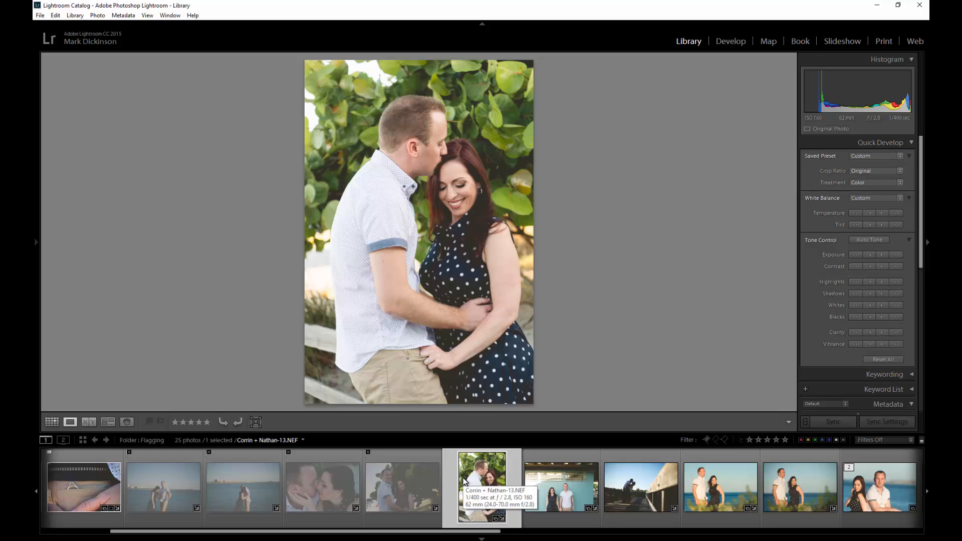
pyautogui.press('p')
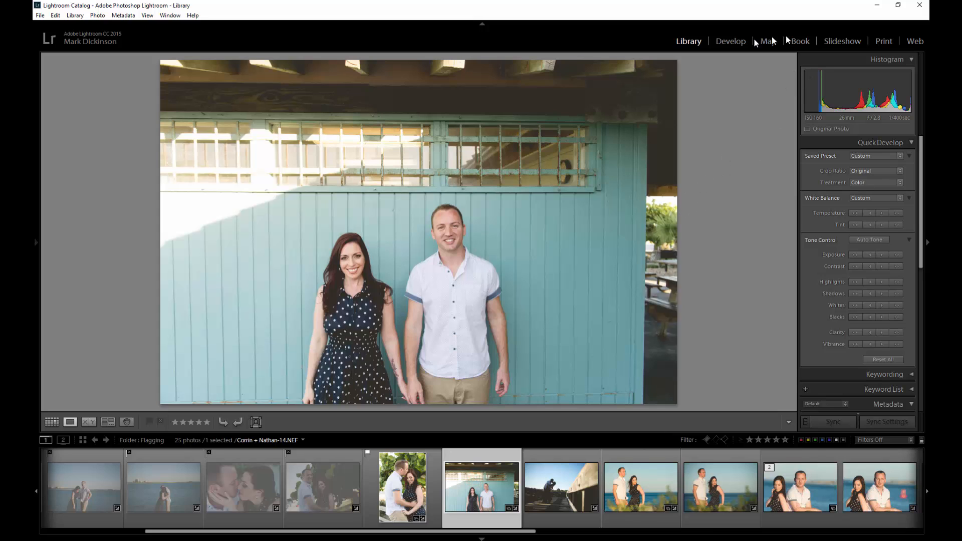
# In Develop, crop the blue-wall photo in from the top-right corner and straighten it by -0.32°.
pyautogui.click(738, 42)
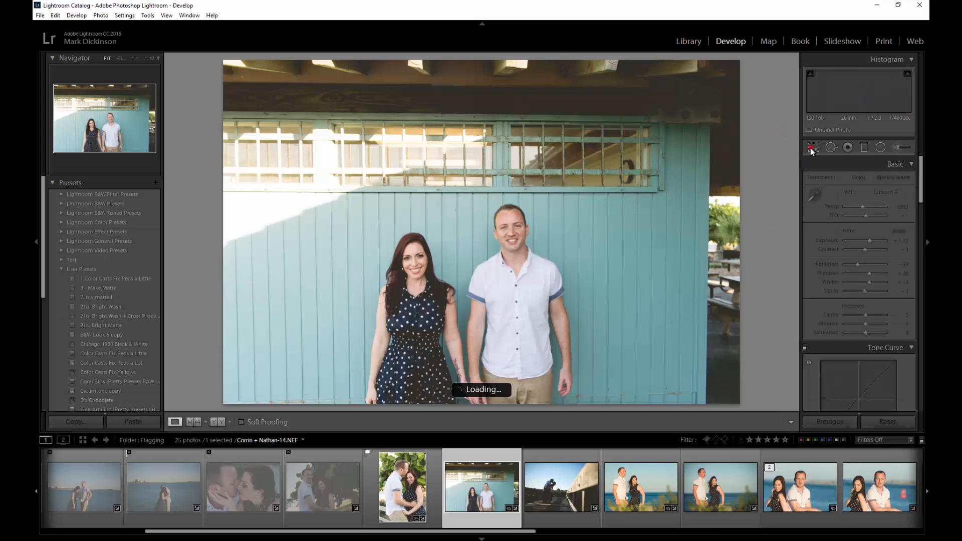
pyautogui.click(813, 147)
pyautogui.moveTo(739, 61); pyautogui.dragTo(729, 74)
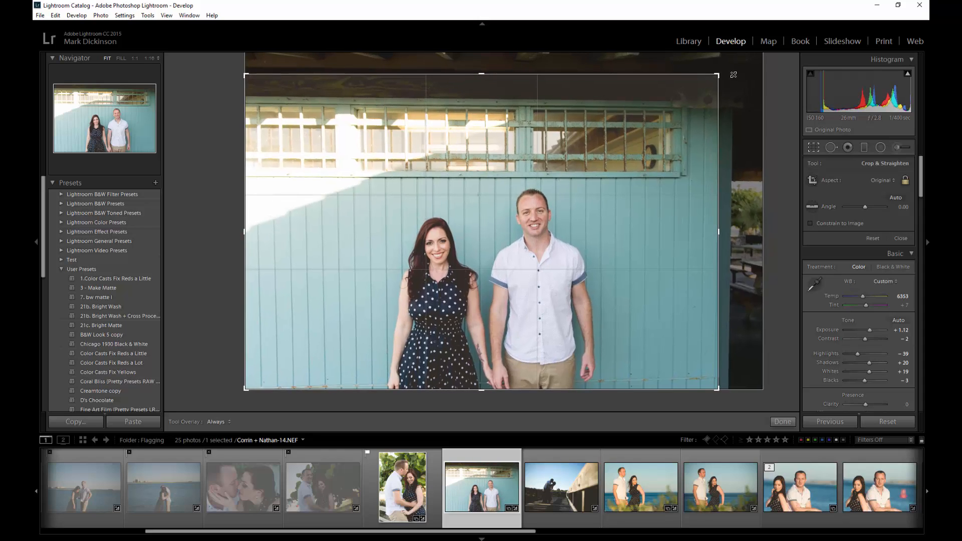
pyautogui.moveTo(733, 75); pyautogui.dragTo(756, 135)
pyautogui.press('Return')
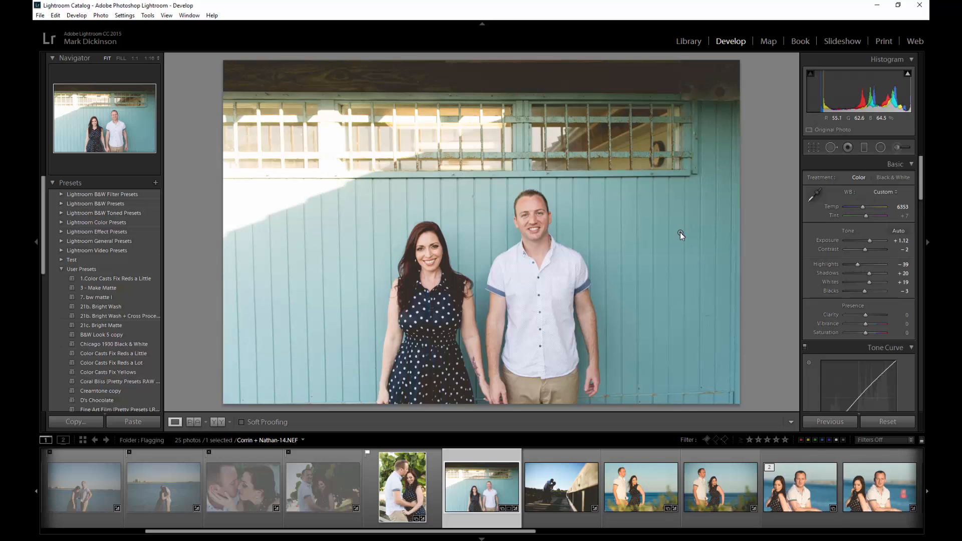
# Move to the bridge kiss photo, flag it as a pick, then reject it after all.
pyautogui.press('Right')
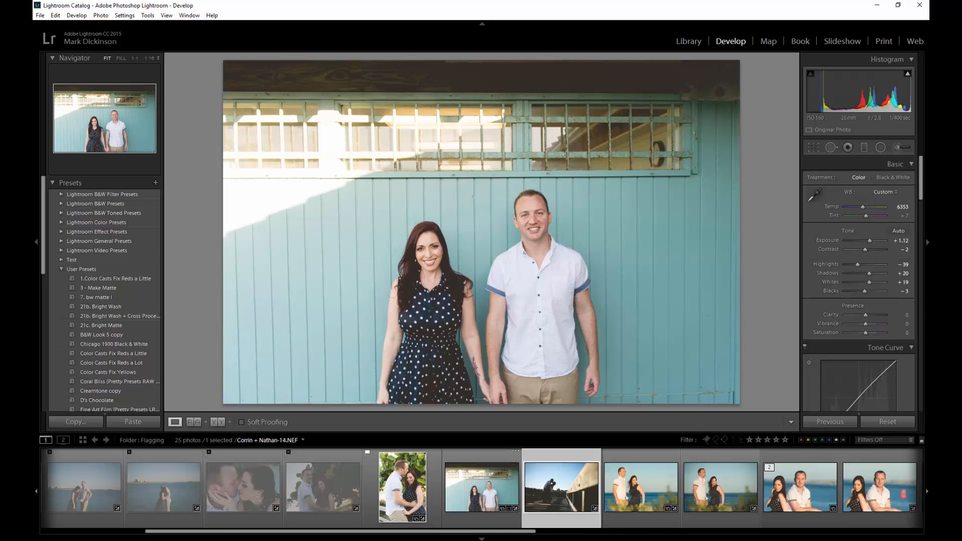
pyautogui.press('p')
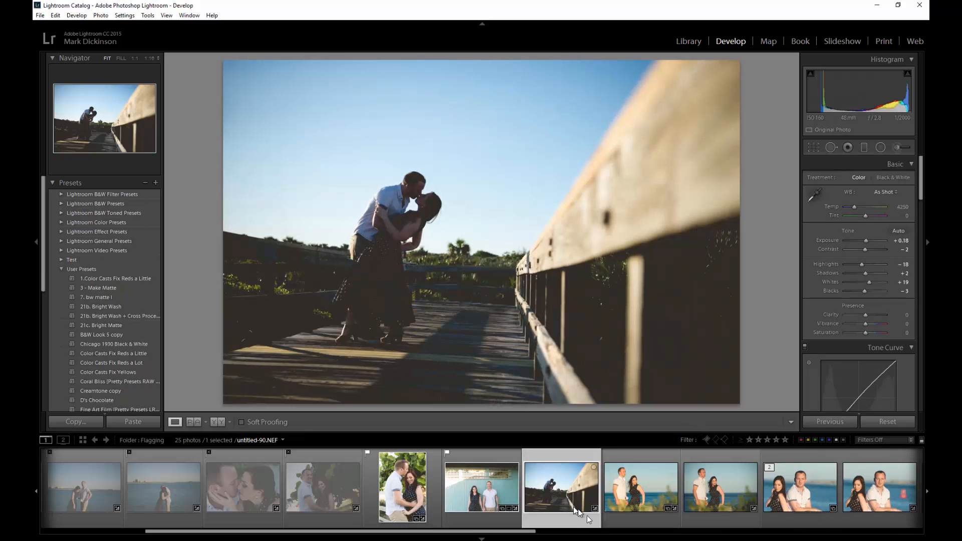
pyautogui.scroll(-5, 644, 505)
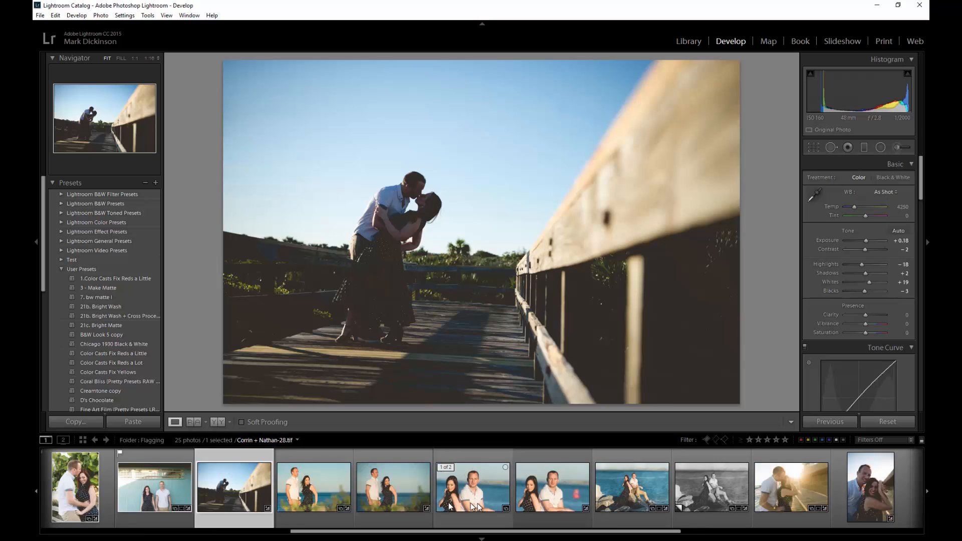
pyautogui.scroll(2, 449, 505)
pyautogui.scroll(-4, 572, 485)
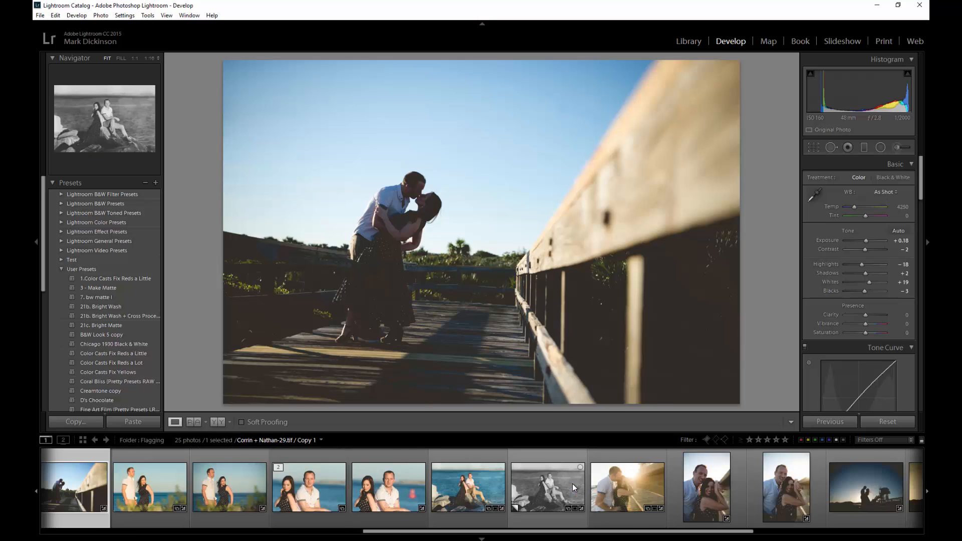
pyautogui.scroll(8, 573, 485)
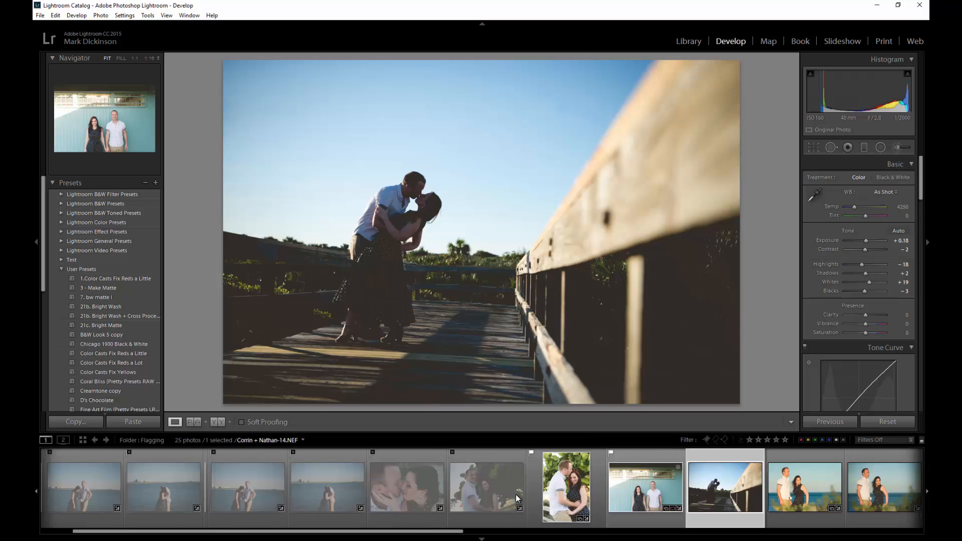
pyautogui.press('x')
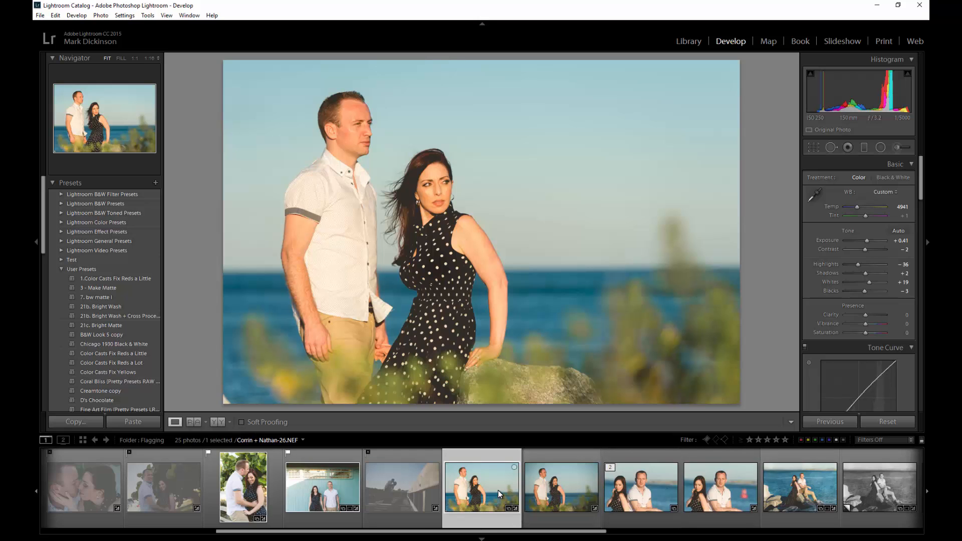
# Pick the beach-rock portrait, reject Corrin + Nathan-26, and pick untitled-313.
pyautogui.press('p')
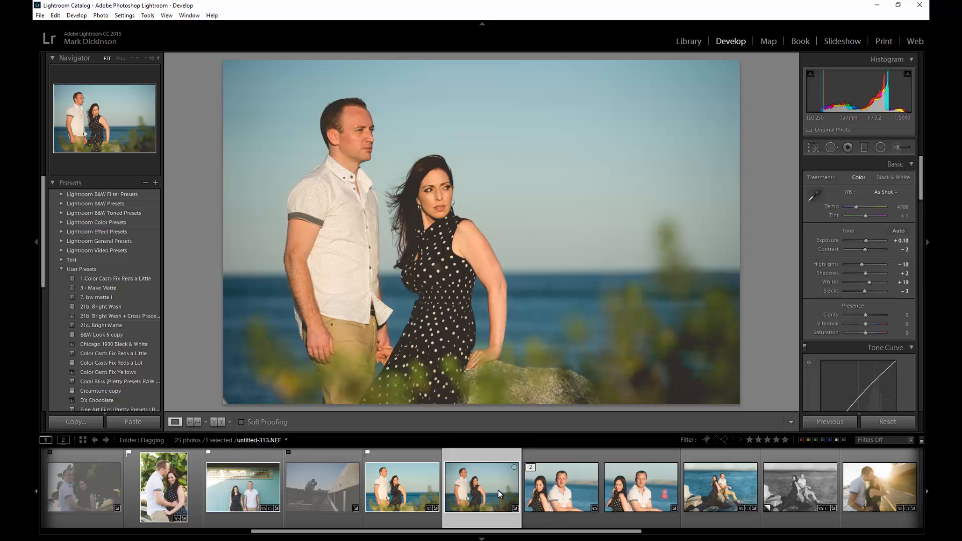
pyautogui.press('Left')
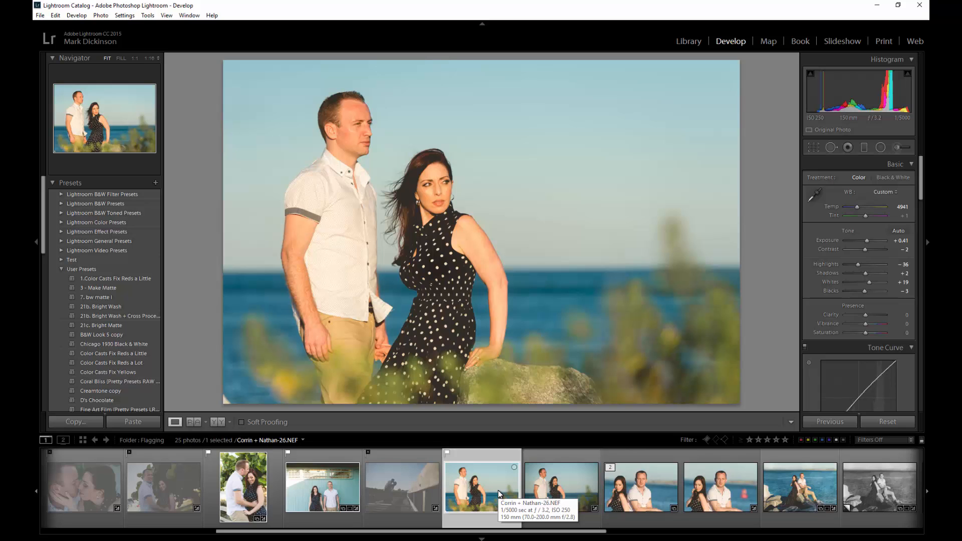
pyautogui.press('x')
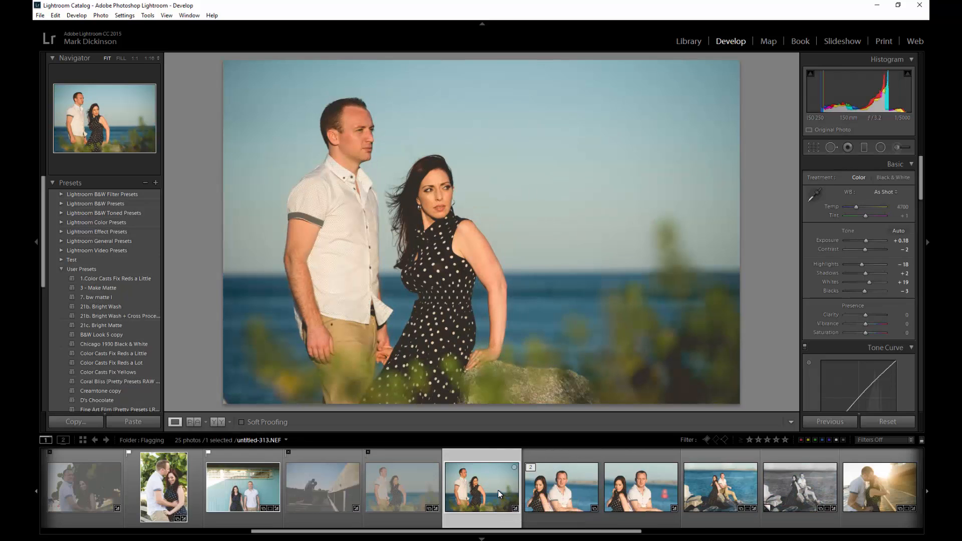
pyautogui.press('p')
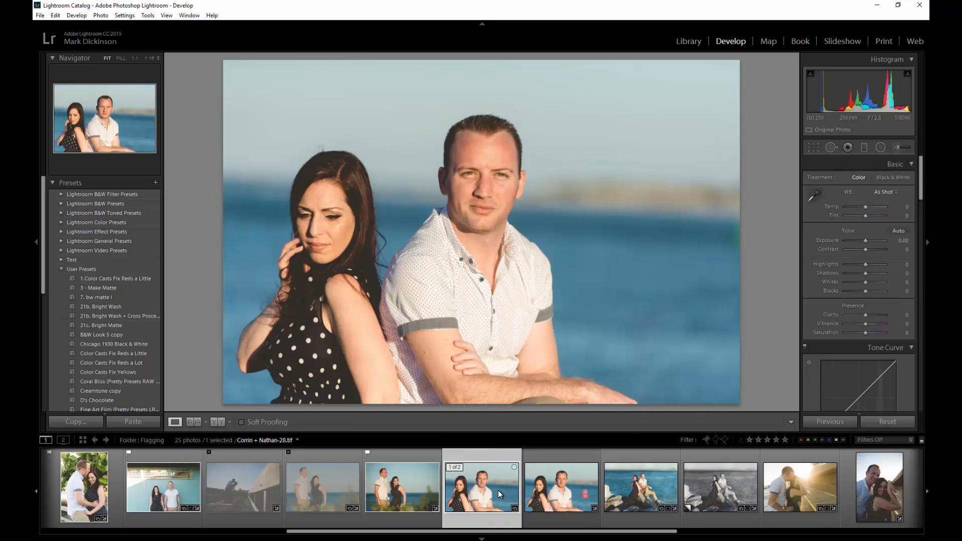
# Reject the back-to-back and red-buoy shots, flag the seaside couple portrait as a pick, and reject the next.
pyautogui.press('x')
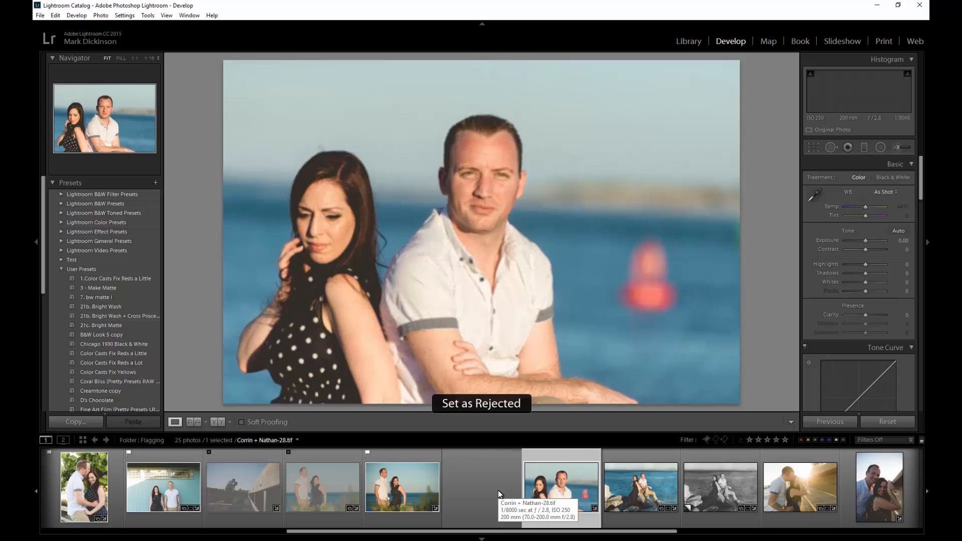
pyautogui.press('x')
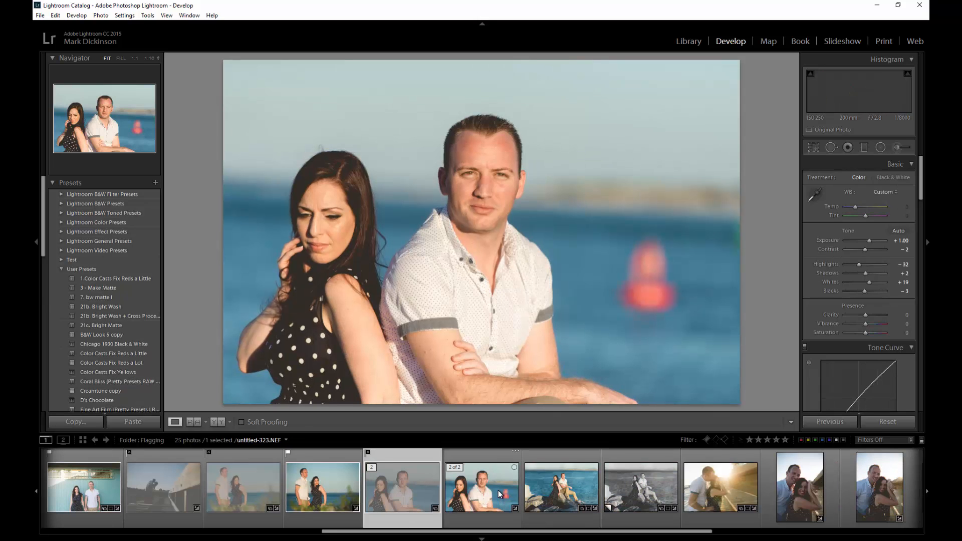
pyautogui.press('Left')
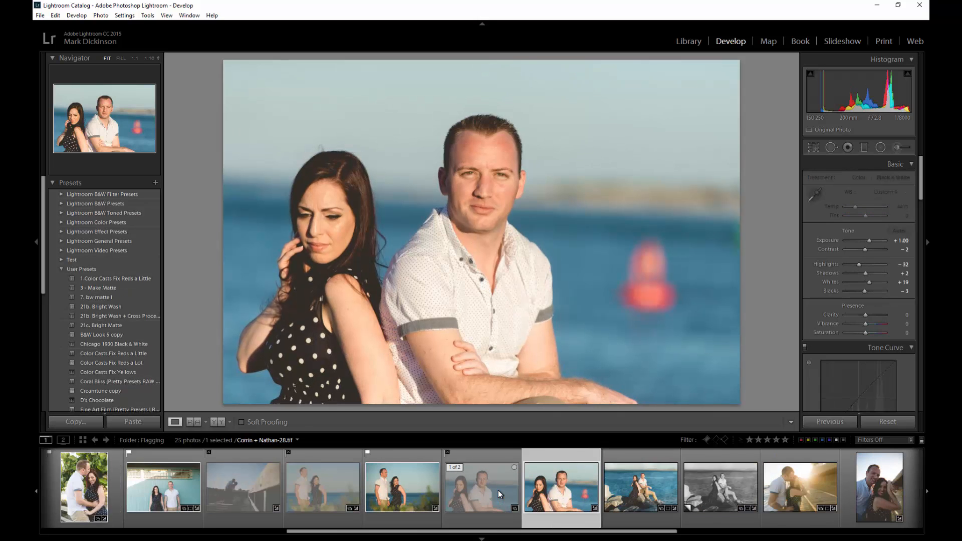
pyautogui.press('Right')
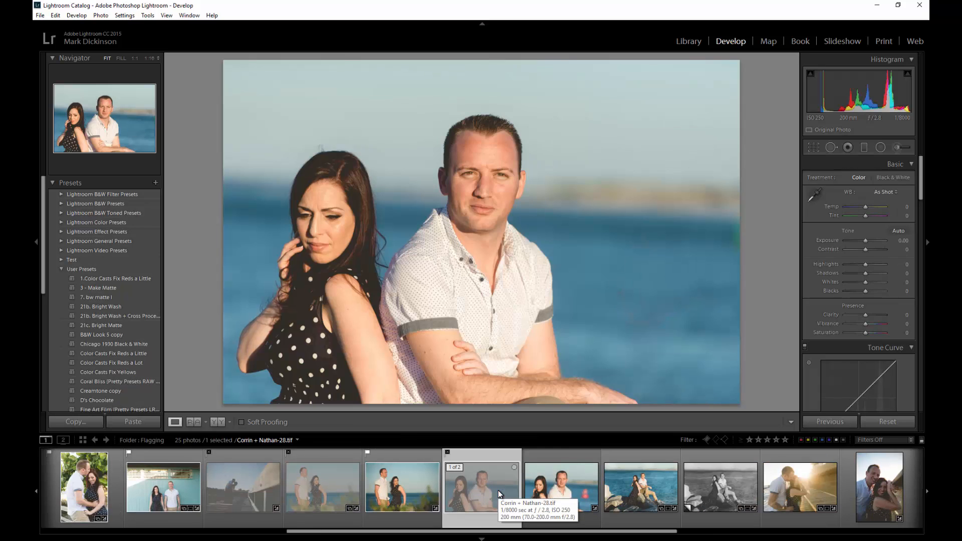
pyautogui.press('Right')
pyautogui.press('p')
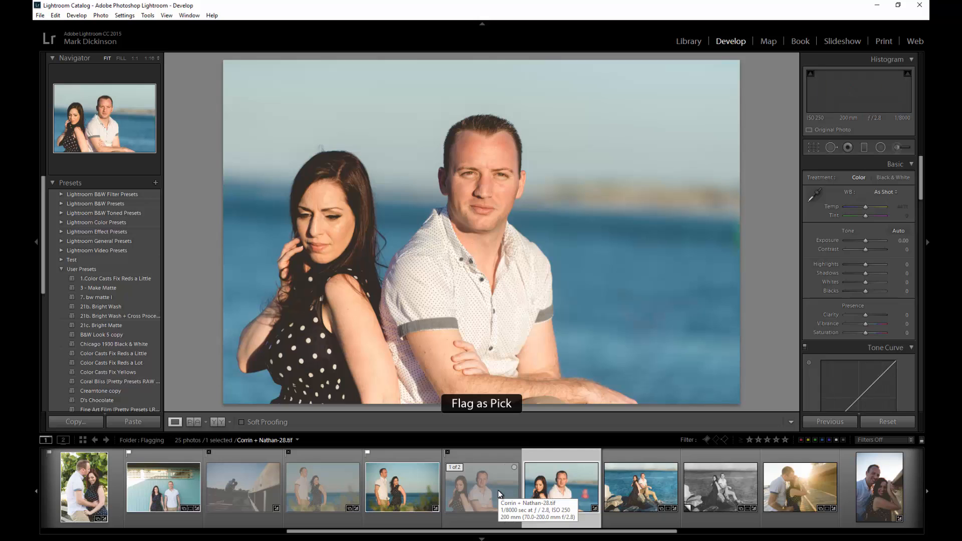
pyautogui.press('Right')
pyautogui.press('x')
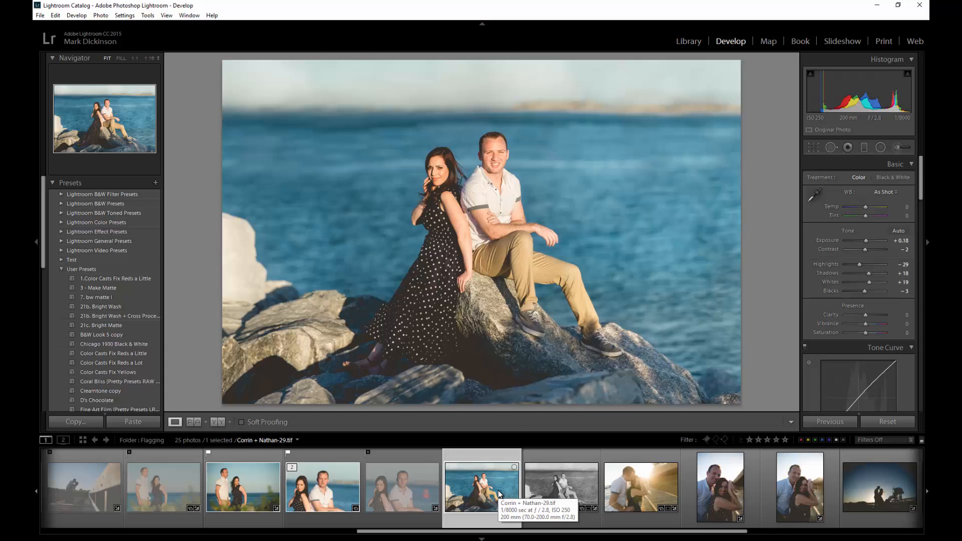
# Pick the B&W and backlit boardwalk photos, reject two others, and pick and one-star the sunset silhouette.
pyautogui.press('Right')
pyautogui.press('p')
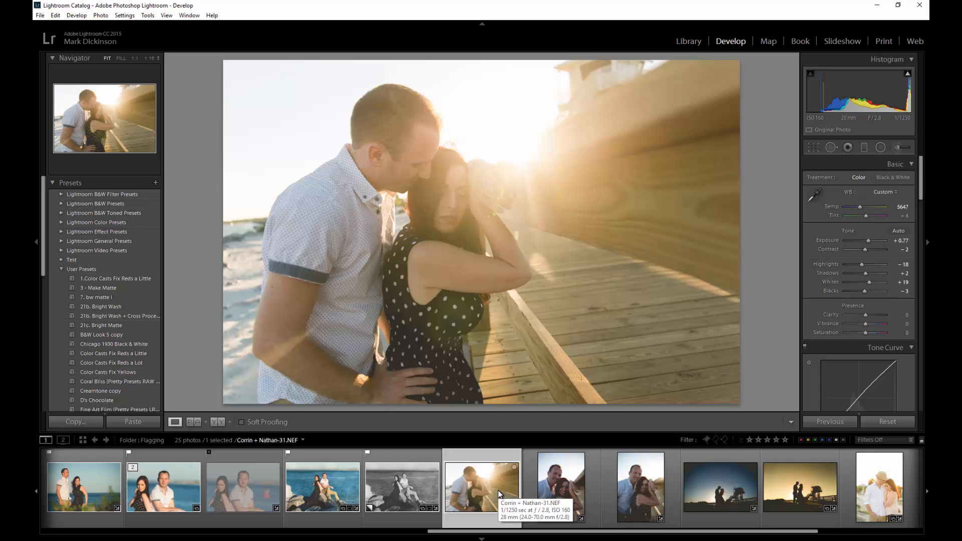
pyautogui.press('p')
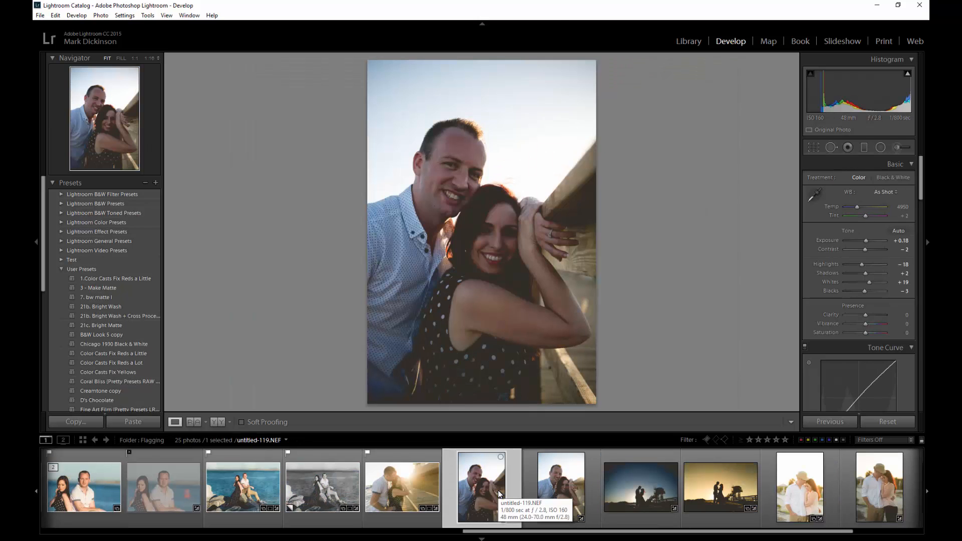
pyautogui.press('x')
pyautogui.press('x')
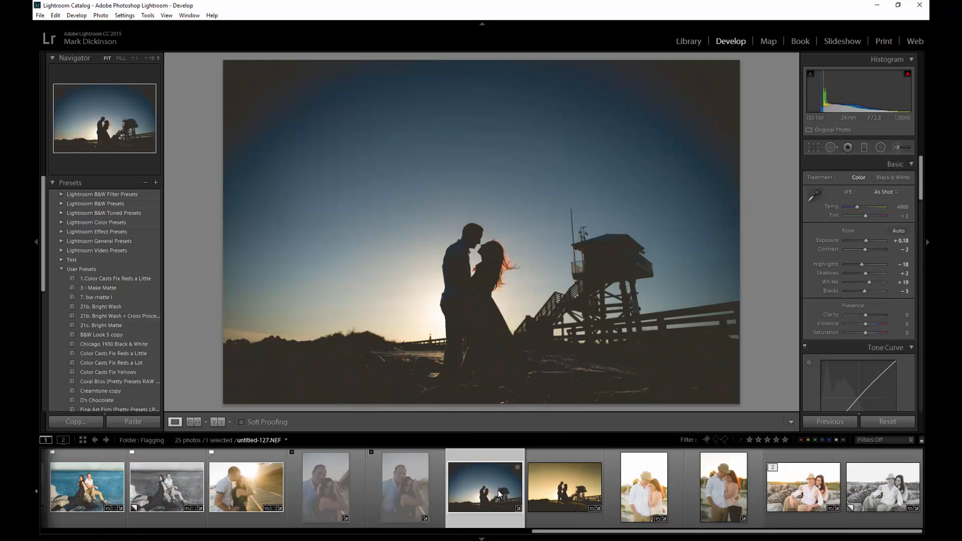
pyautogui.press('x')
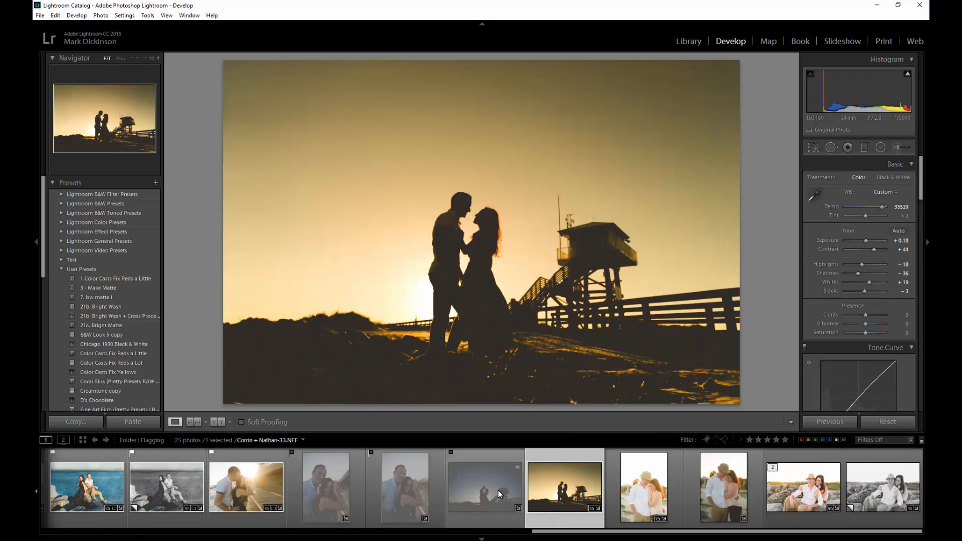
pyautogui.press('p')
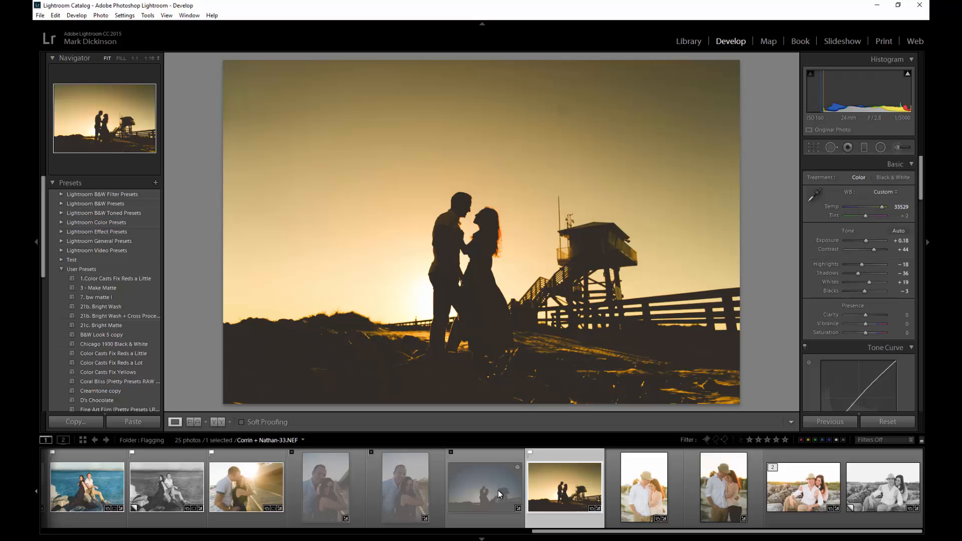
pyautogui.press('1')
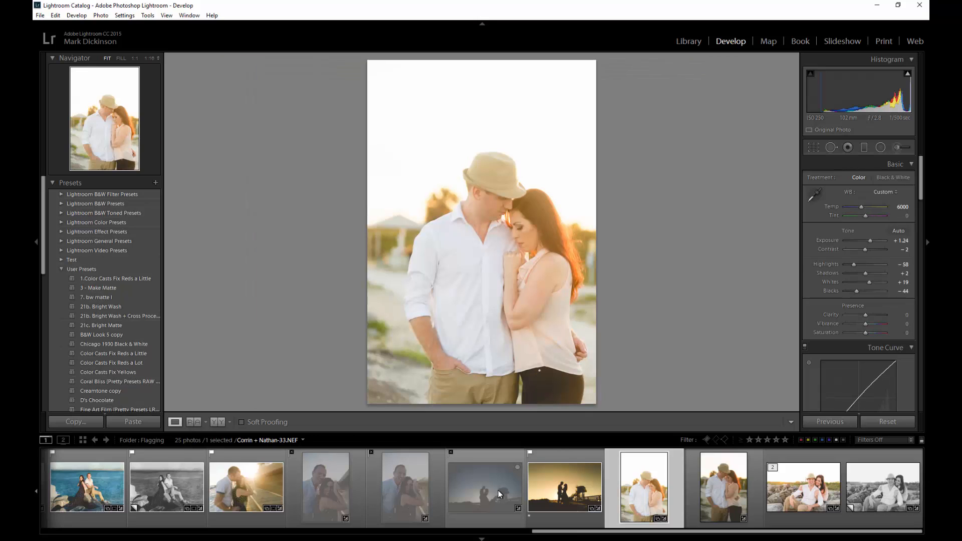
pyautogui.press('Left')
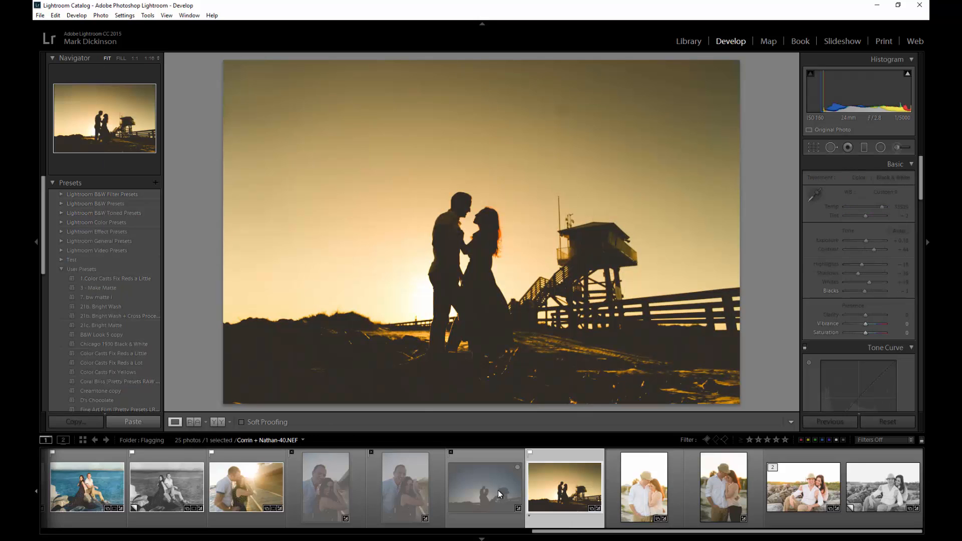
# Try two-, three-, four- and five-star ratings on the sunset silhouette.
pyautogui.press('2')
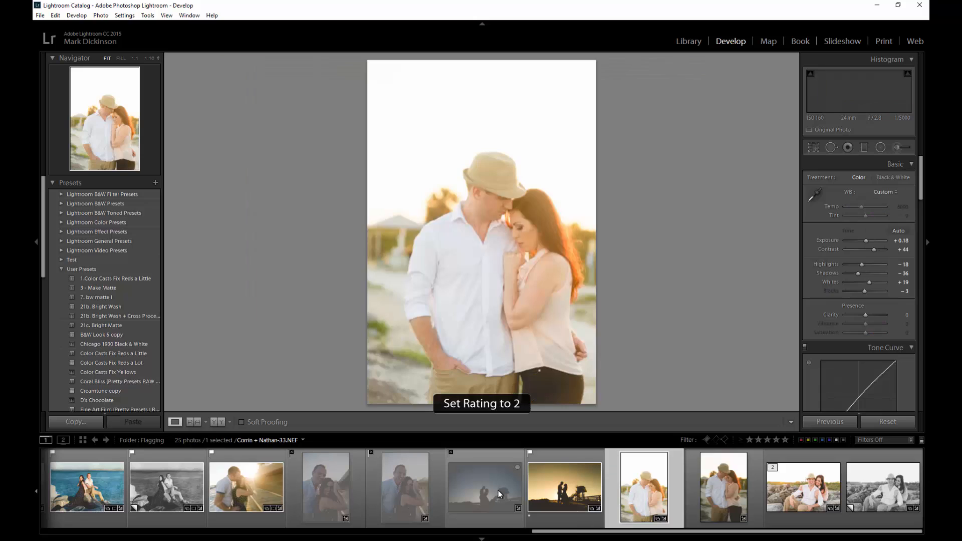
pyautogui.press('Left')
pyautogui.press('3')
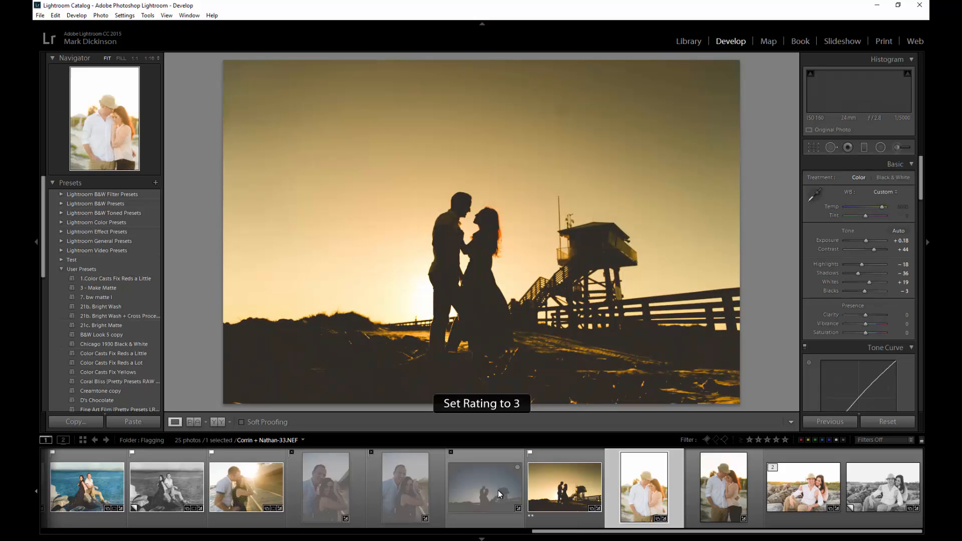
pyautogui.press('Left')
pyautogui.press('4')
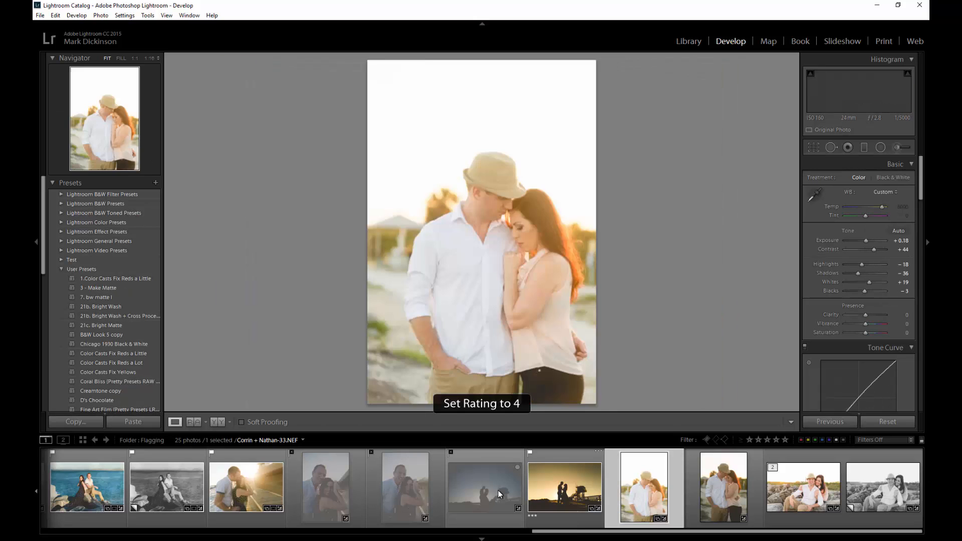
pyautogui.press('Left')
pyautogui.press('5')
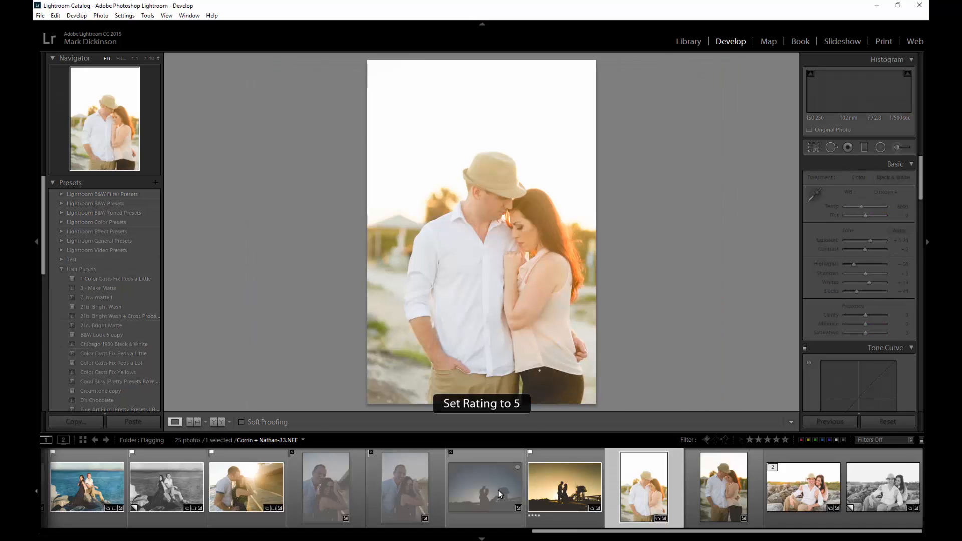
pyautogui.press('Left')
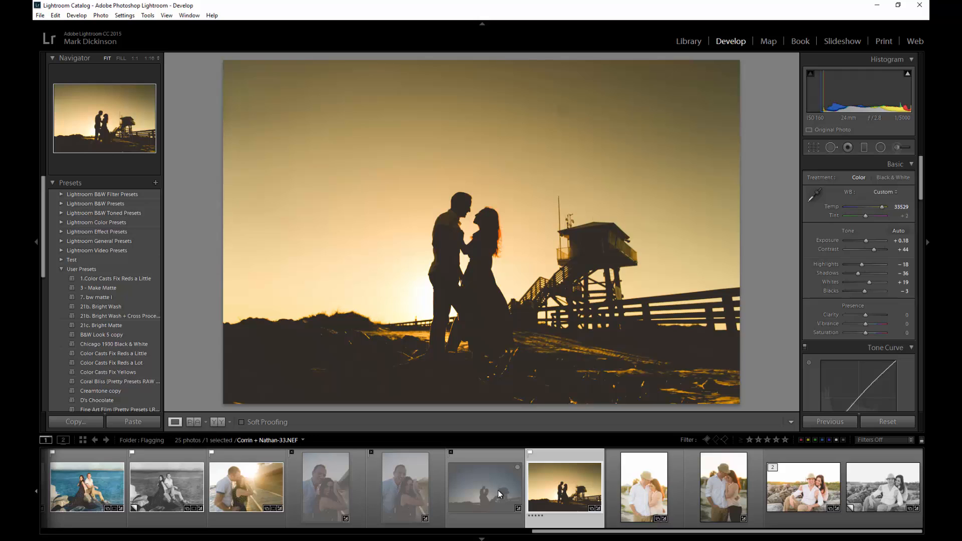
# Give the sunset silhouette a red label, clear its stars, then toggle the red label off and back on.
pyautogui.press('6')
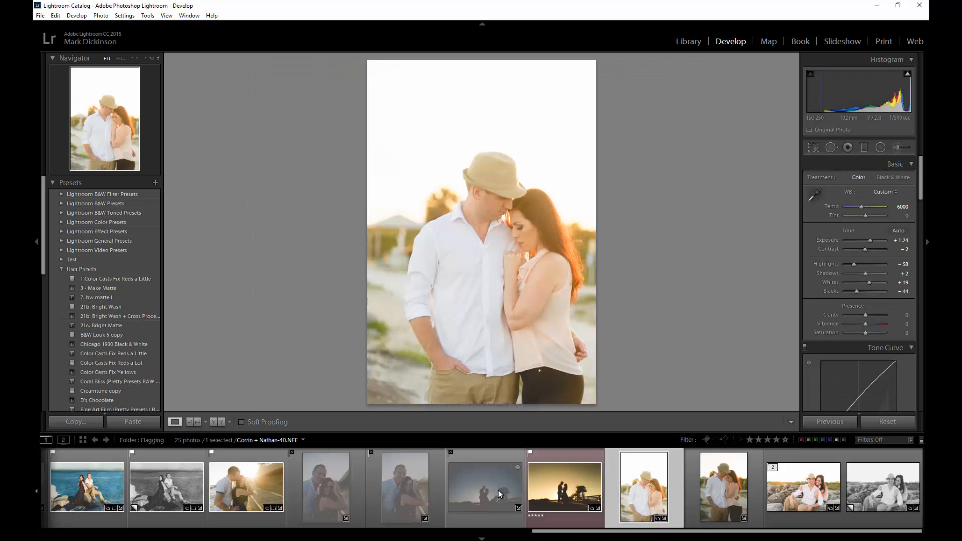
pyautogui.press('Left')
pyautogui.press('5')
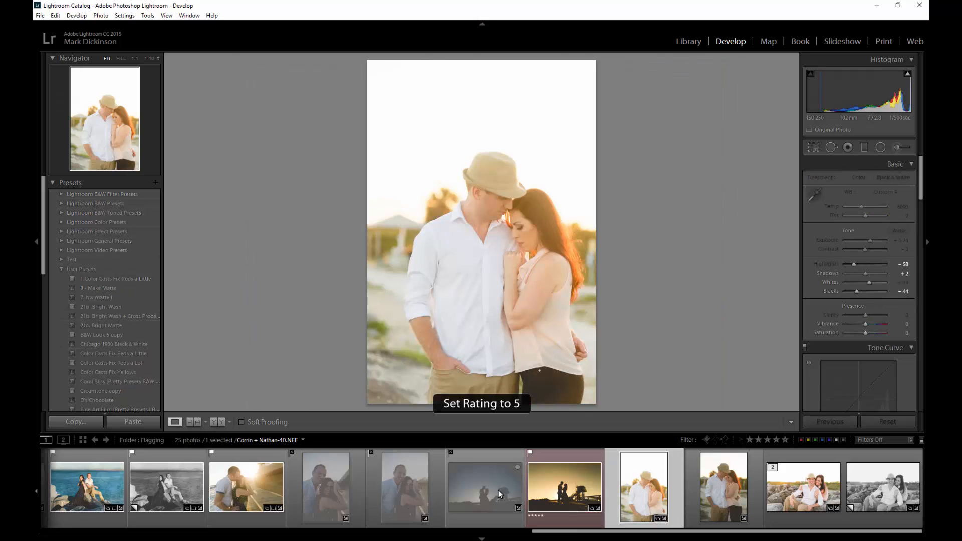
pyautogui.press('Left')
pyautogui.press('0')
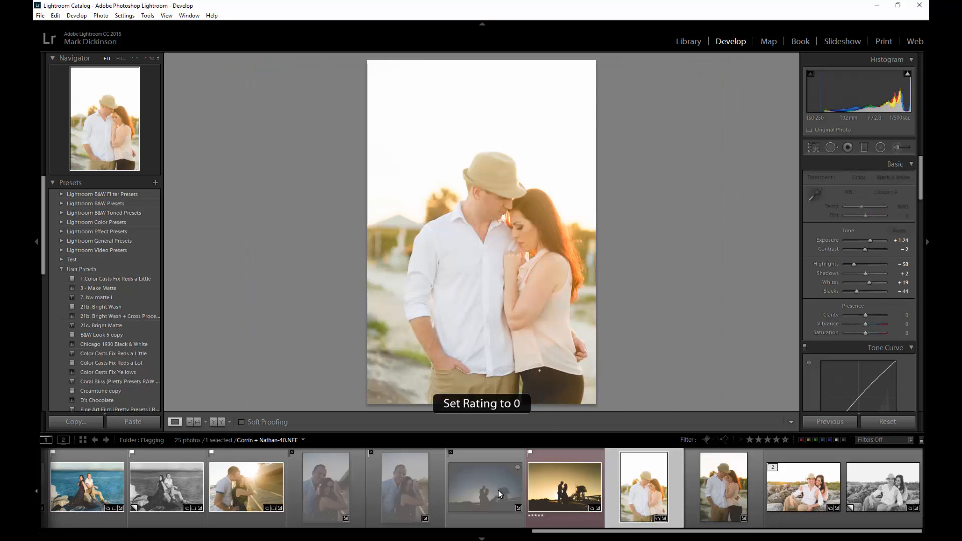
pyautogui.press('Left')
pyautogui.press('6')
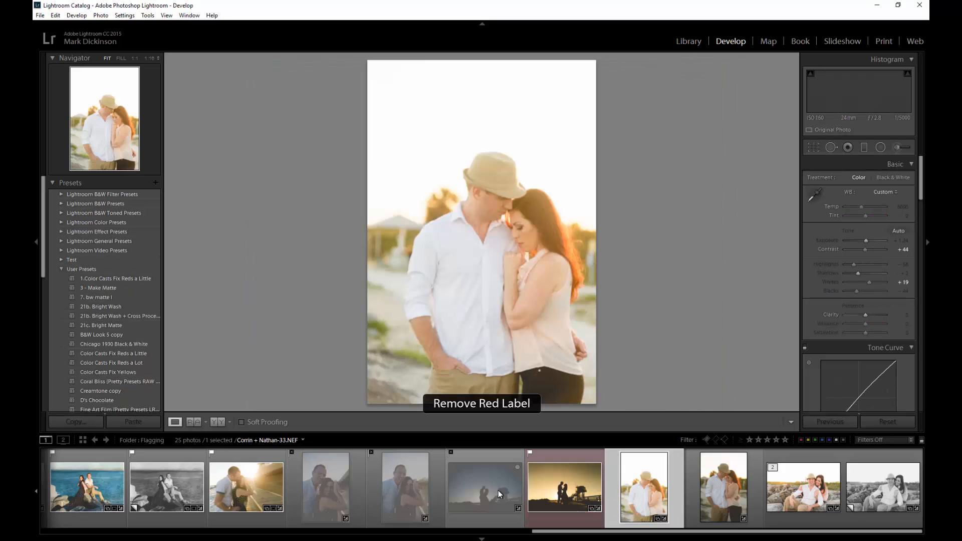
pyautogui.press('Left')
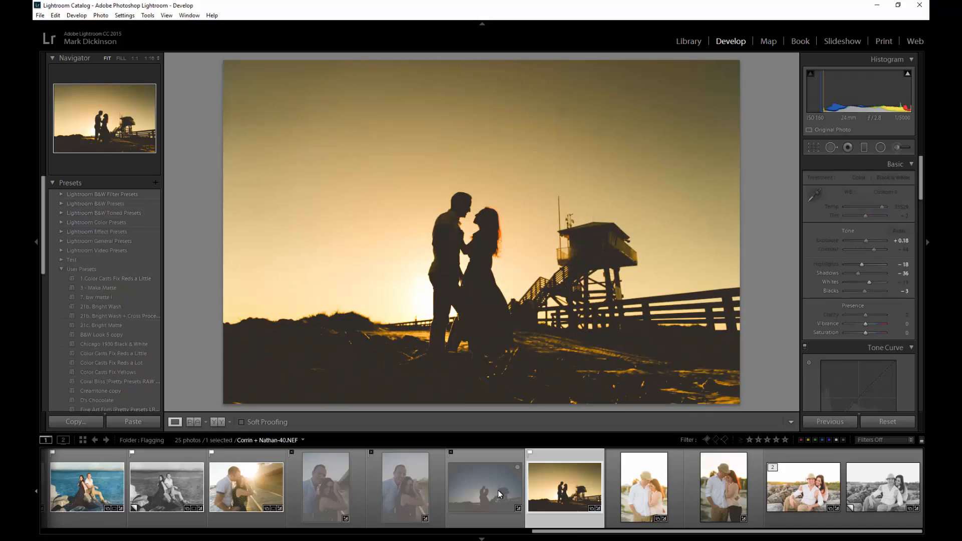
pyautogui.press('6')
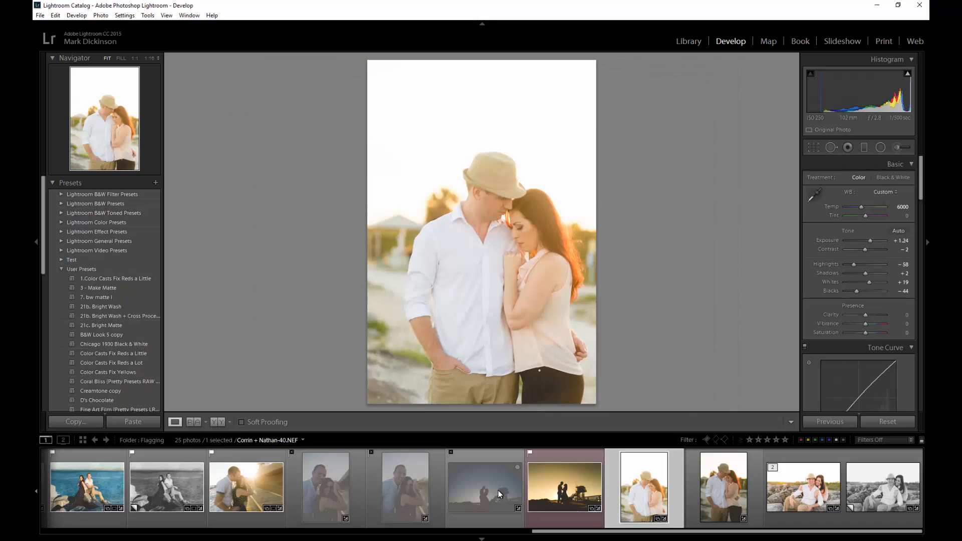
pyautogui.press('Left')
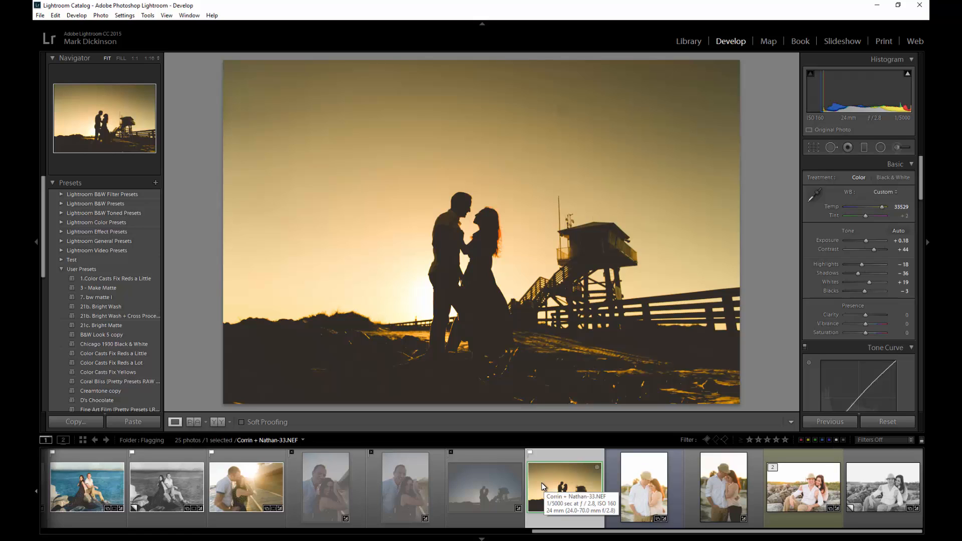
# Apply the red colour label to the sunset silhouette with key 6.
pyautogui.press('6')
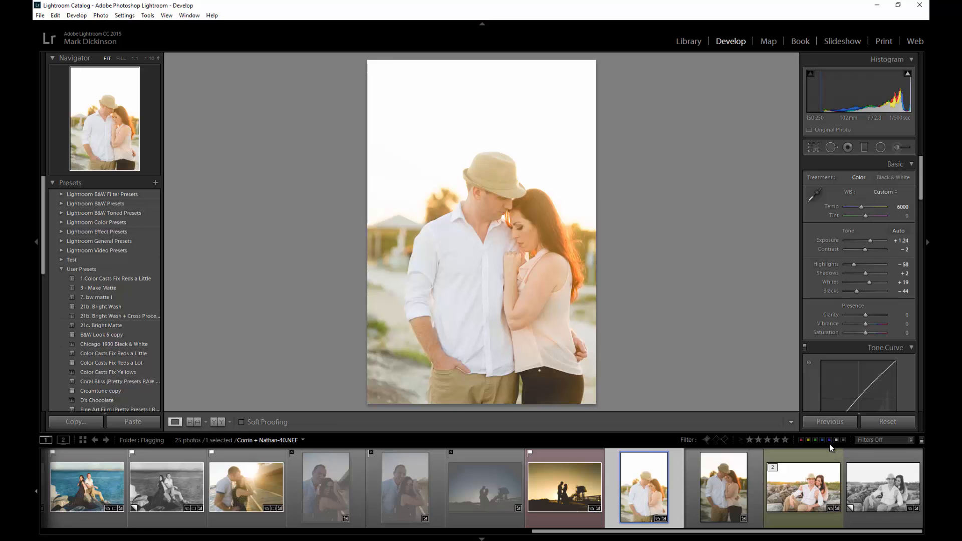
pyautogui.rightClick(822, 485)
pyautogui.moveTo(850, 320)
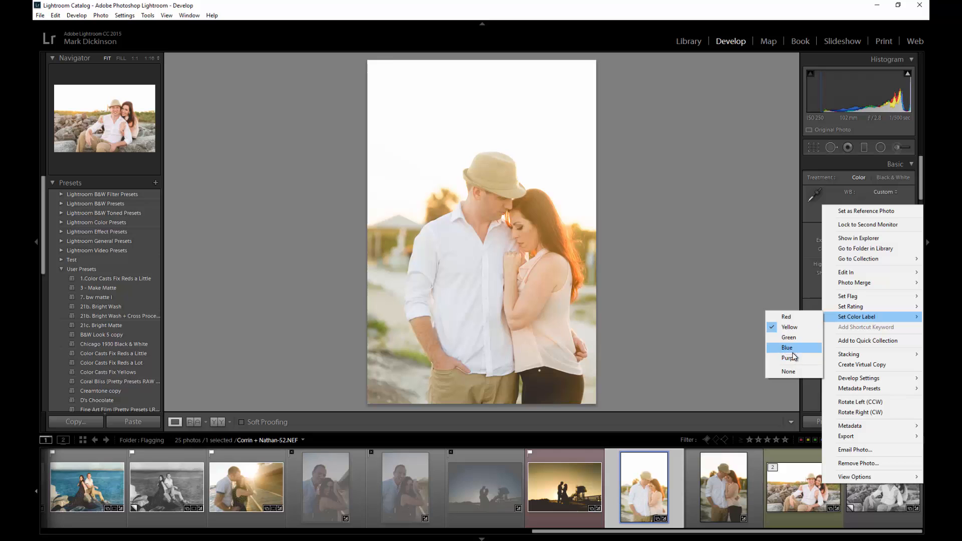
pyautogui.click(102, 16)
pyautogui.click(103, 16)
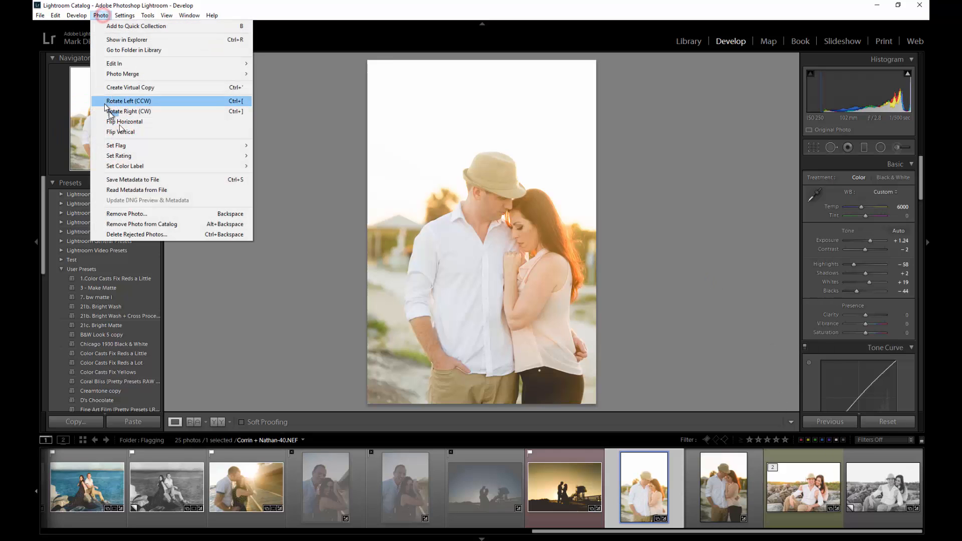
pyautogui.moveTo(149, 166)
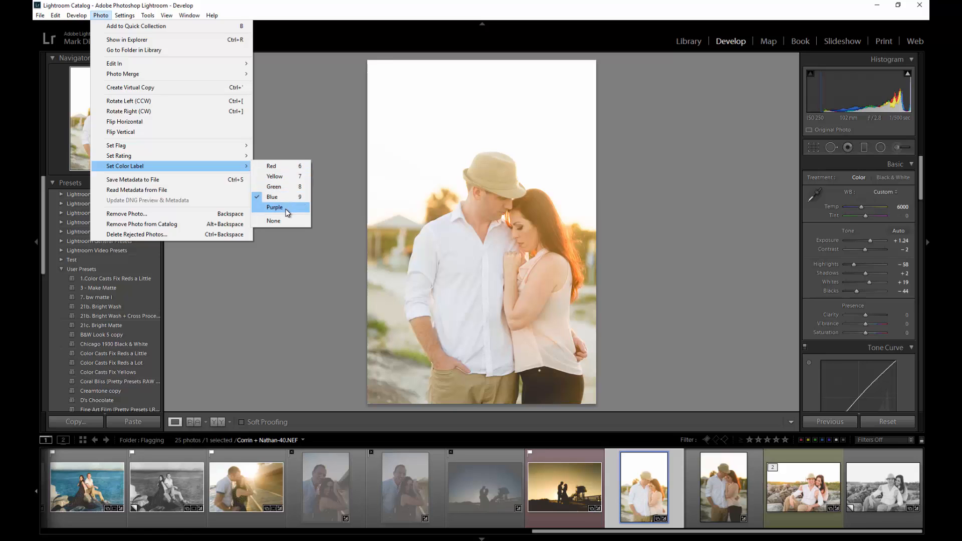
pyautogui.click(389, 5)
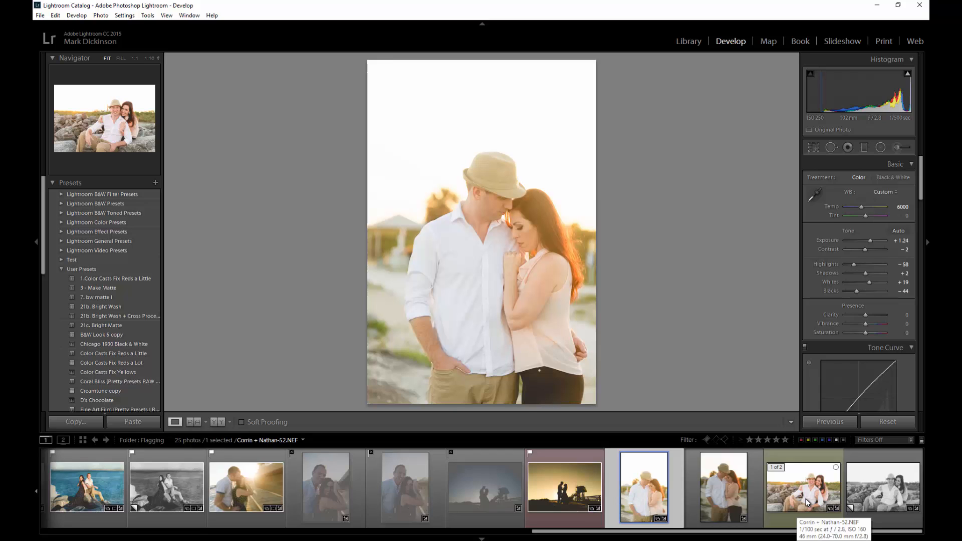
# Rate successive photos 1, 3, 4 and 5 stars, ending on the black-and-white rocks shot.
pyautogui.press('1')
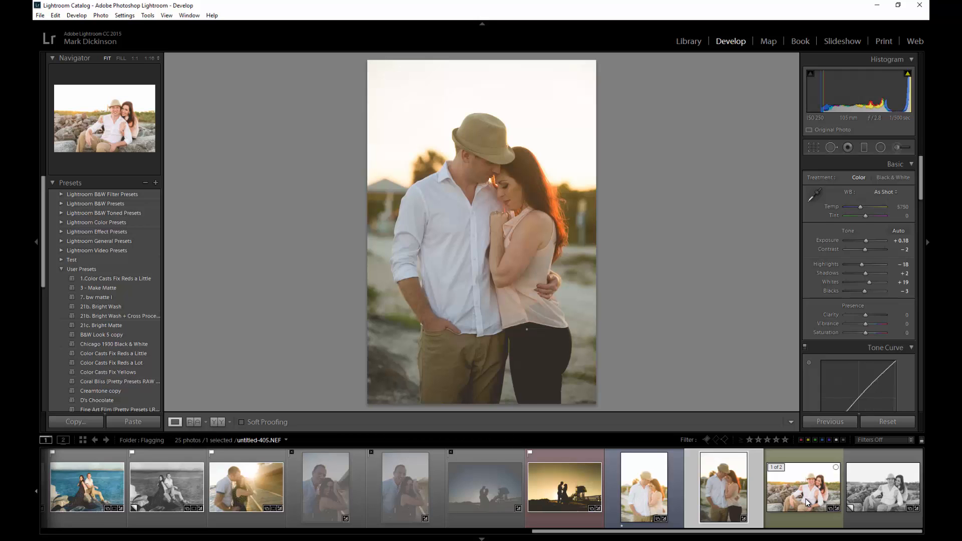
pyautogui.press('3')
pyautogui.press('4')
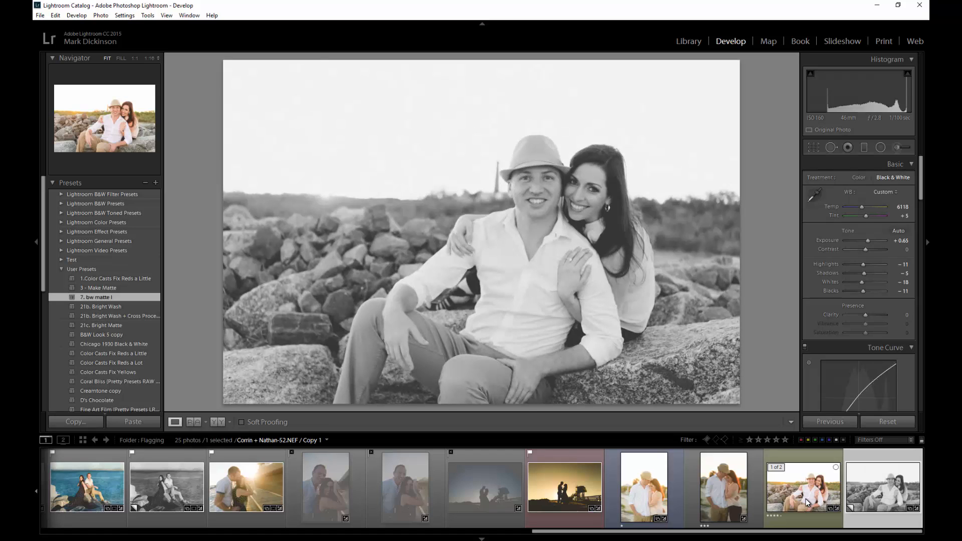
pyautogui.press('5')
pyautogui.scroll(6, 176, 501)
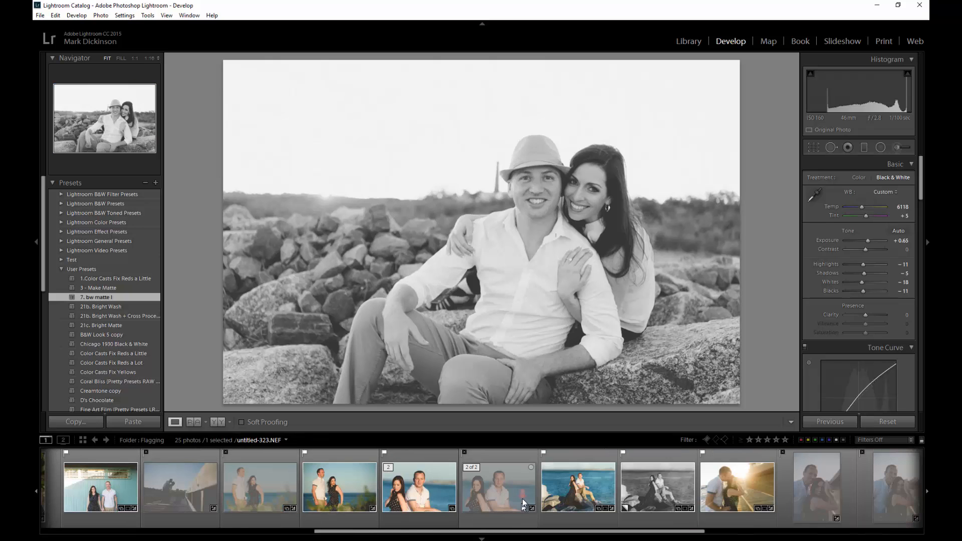
# Rate untitled-323.NEF one star, then heal the red buoy out of the couple's seaside close-up.
pyautogui.click(521, 500)
pyautogui.press('1')
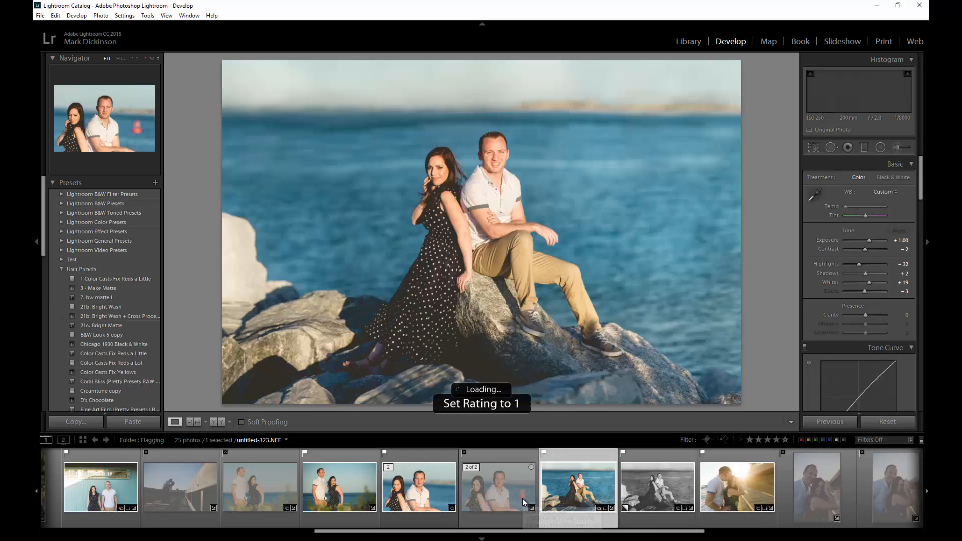
pyautogui.click(413, 492)
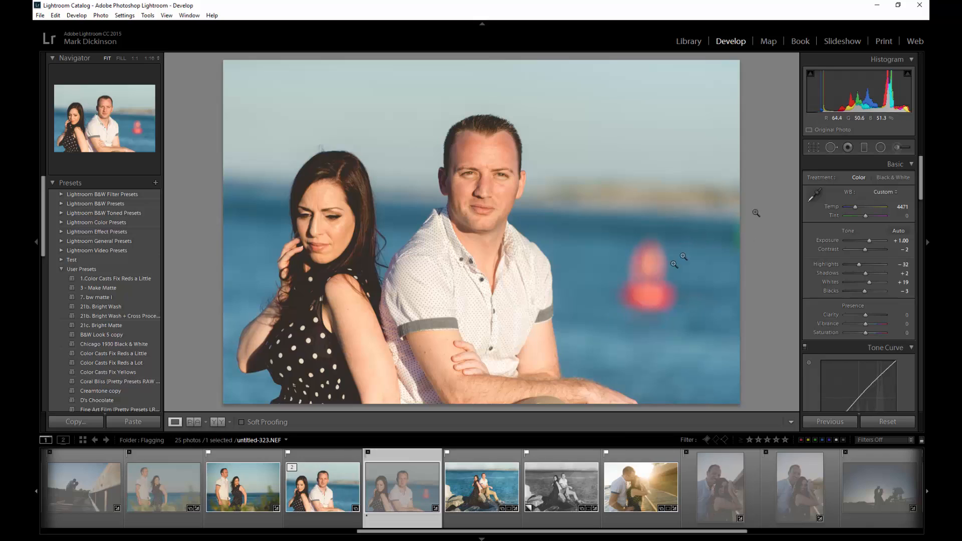
pyautogui.click(831, 149)
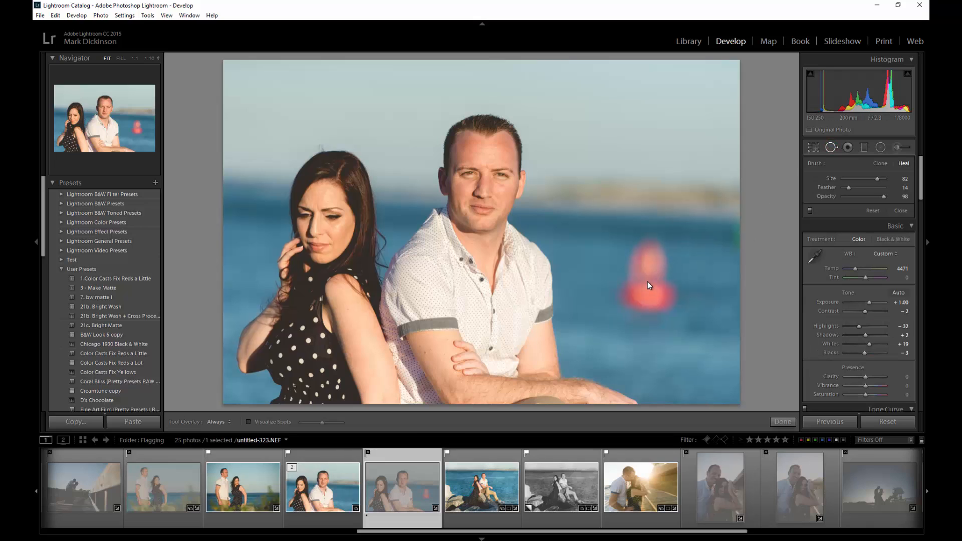
pyautogui.scroll(2, 649, 285)
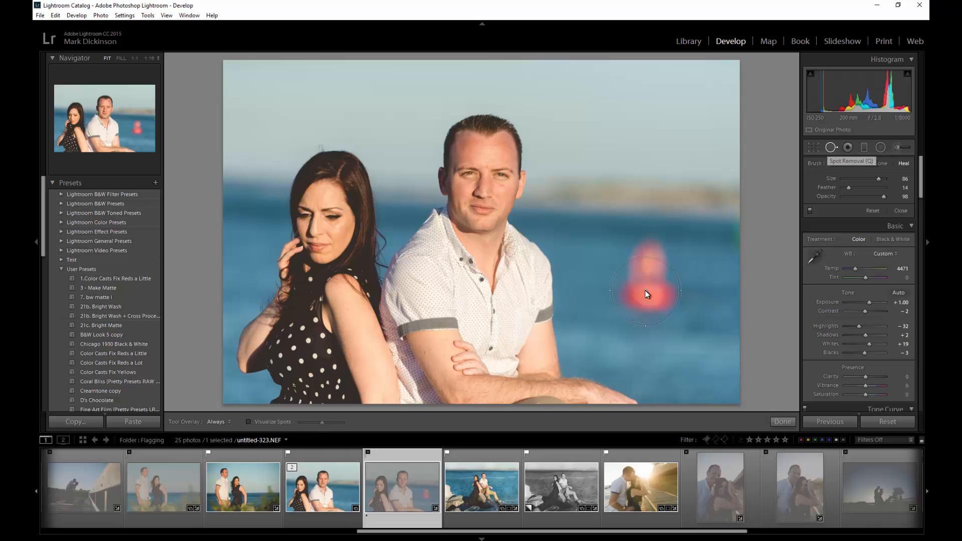
pyautogui.scroll(1, 650, 236)
pyautogui.scroll(1, 650, 276)
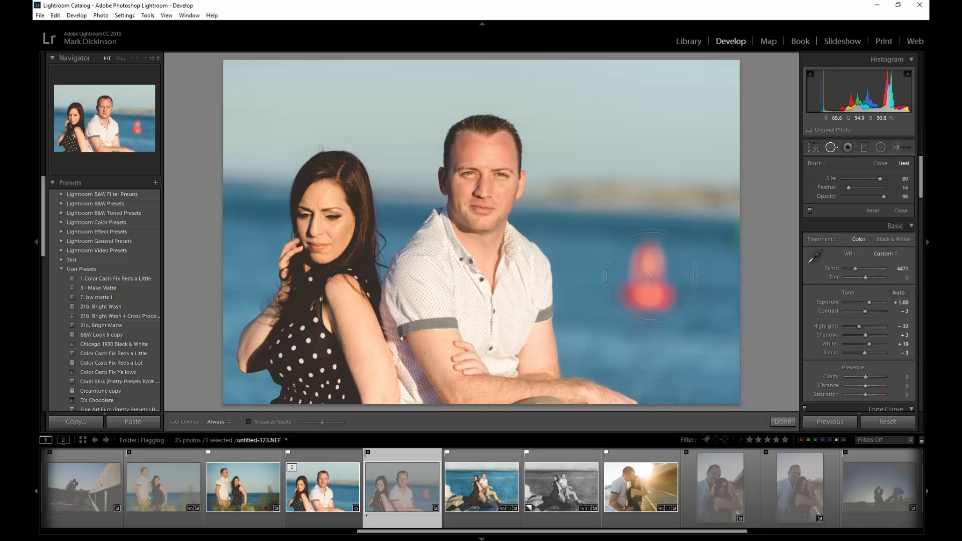
pyautogui.click(650, 276)
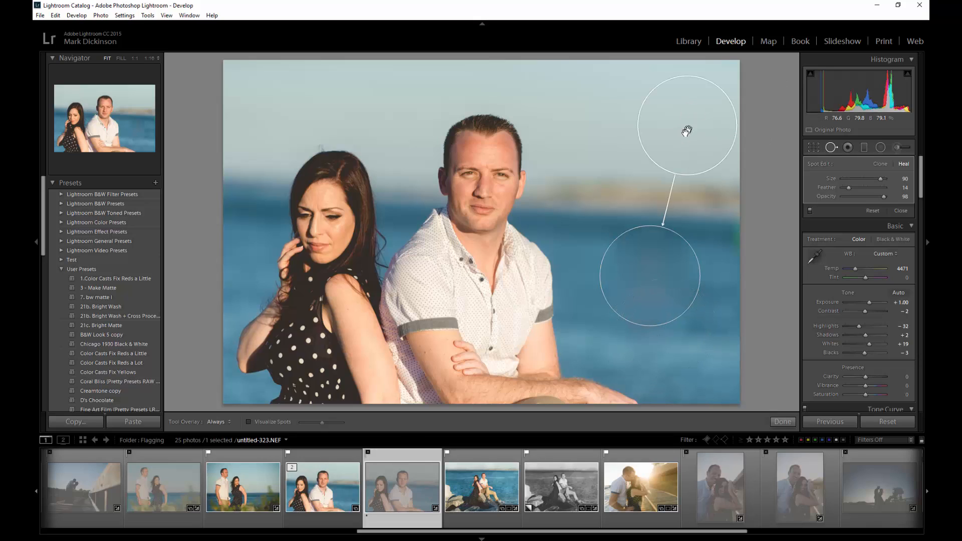
pyautogui.click(831, 146)
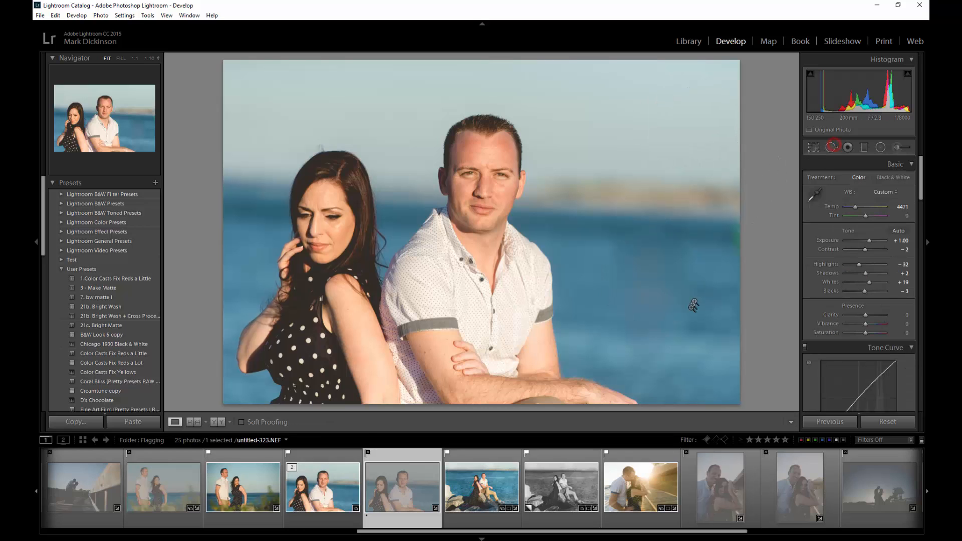
pyautogui.click(671, 331)
pyautogui.click(671, 330)
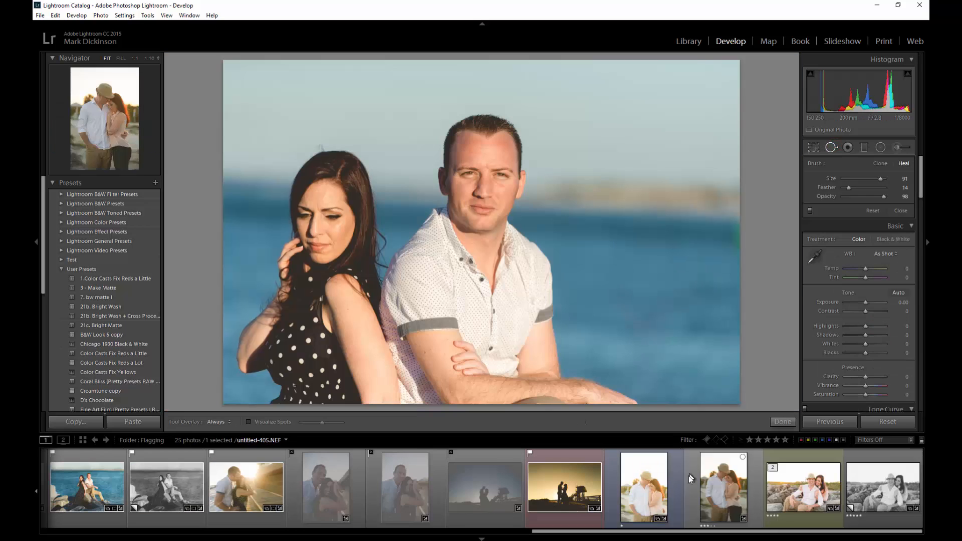
pyautogui.click(802, 478)
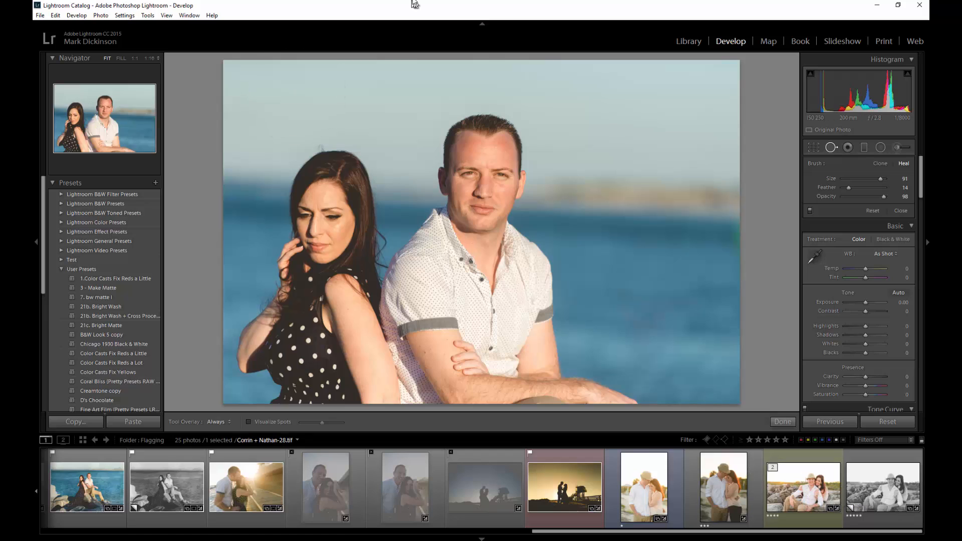
# Return to the Library module and expand the left panel's catalogue and folder list.
pyautogui.click(683, 44)
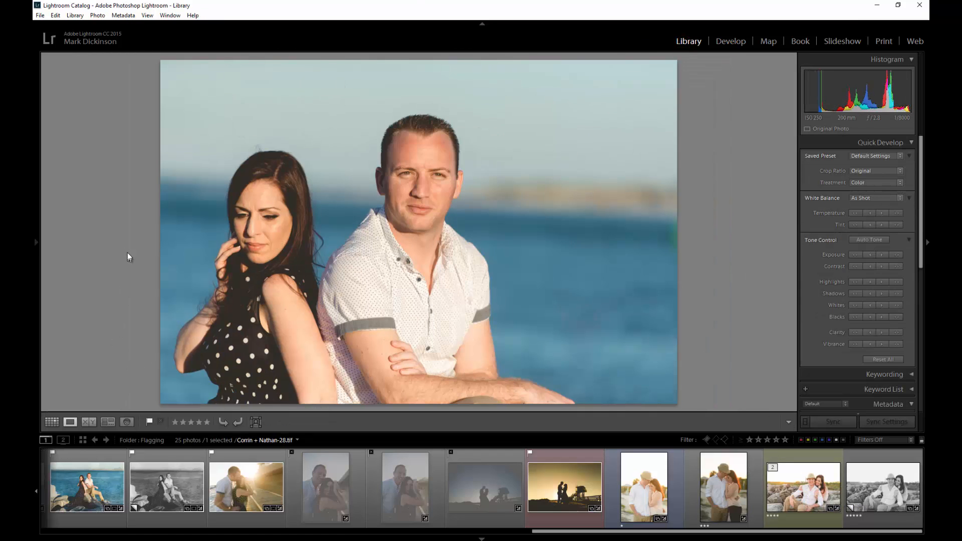
pyautogui.click(35, 243)
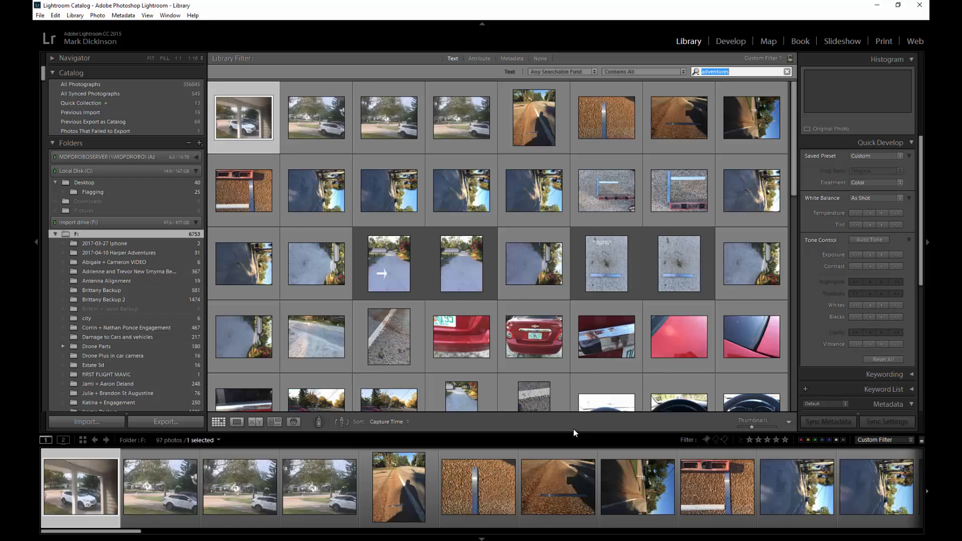
# Replace the 'adventures' text filter with 'drone' (427 of 6753 photos) and dismiss the Facebook notification.
pyautogui.press('BackSpace')
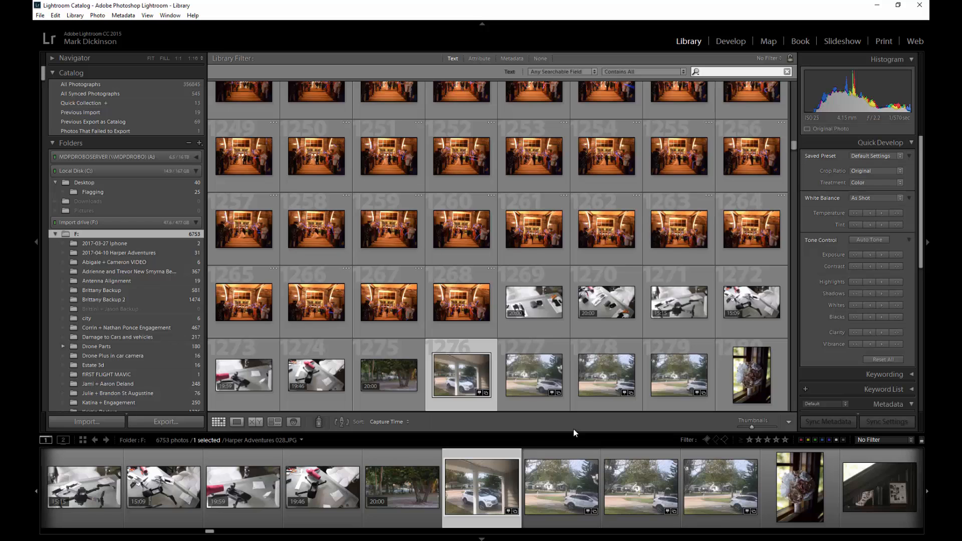
pyautogui.write('drone')
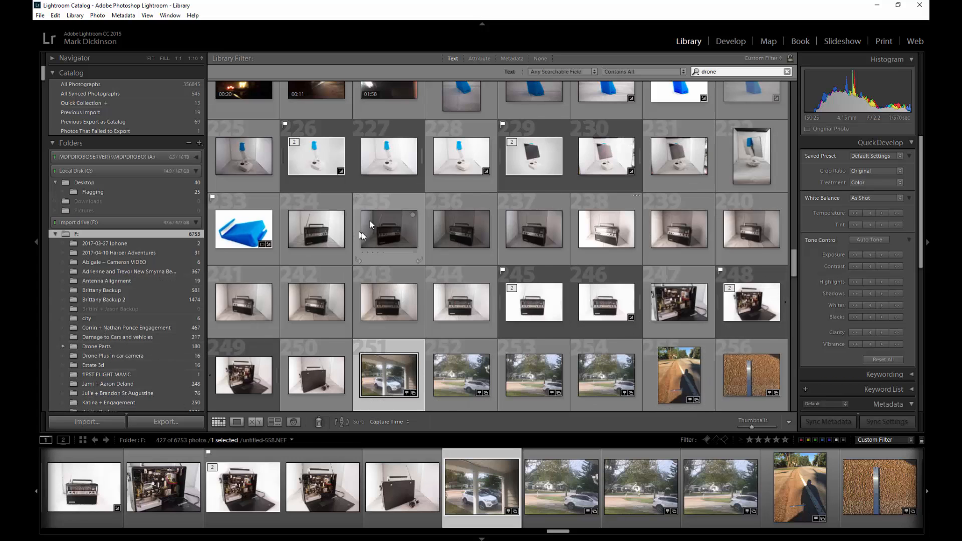
pyautogui.scroll(2, 389, 236)
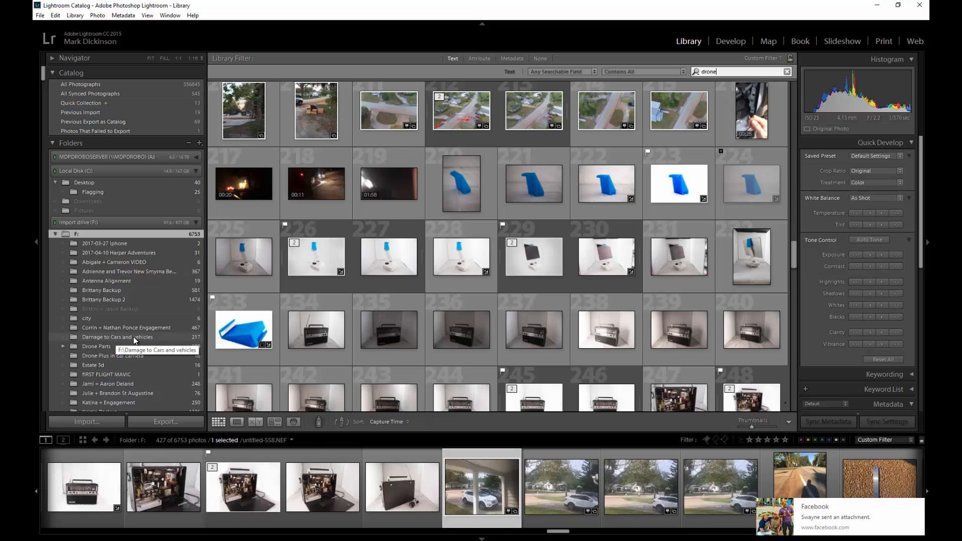
pyautogui.click(918, 510)
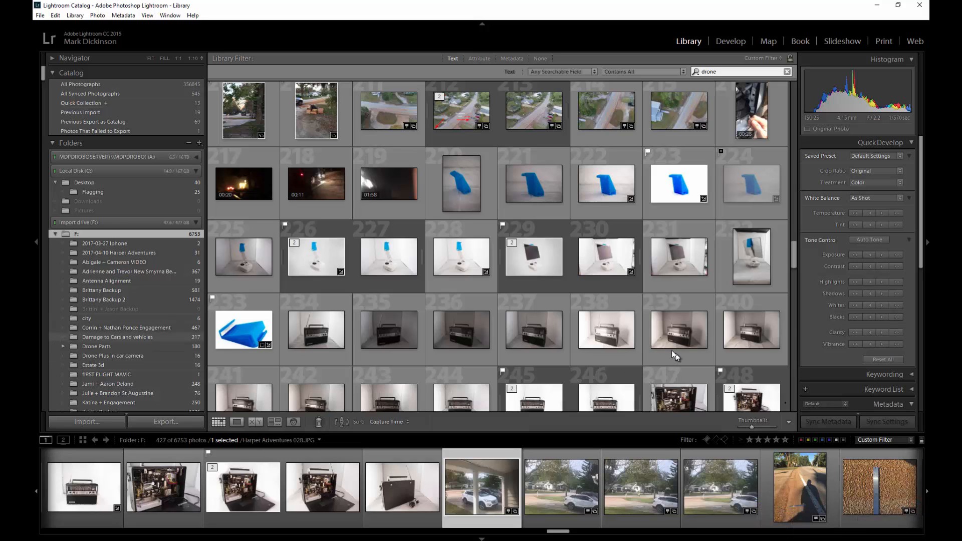